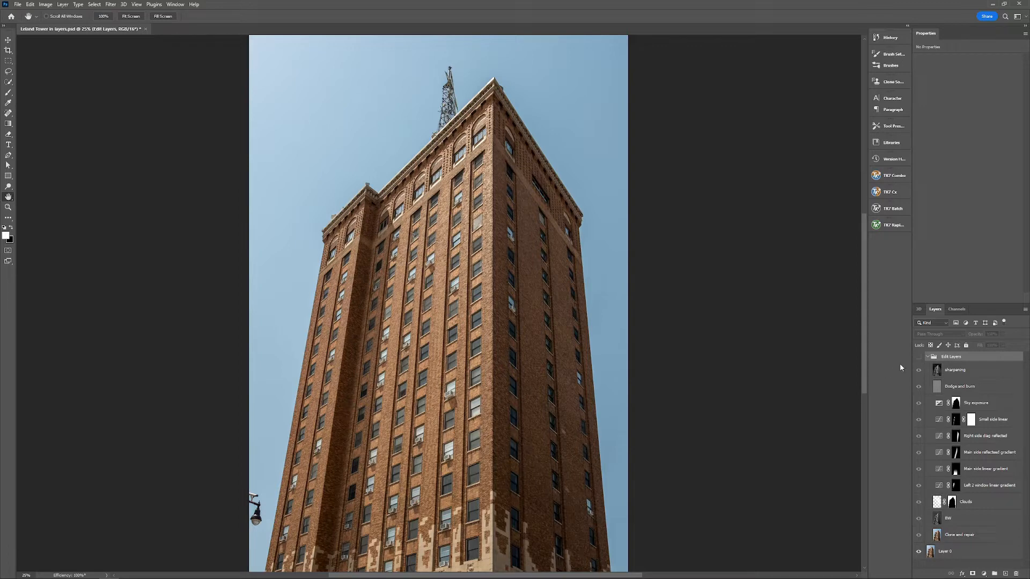
- Show the Edit Layers group, hide the layers inside it, and make only its Clone and repair layer visible above Layer 0
{"action": "left_click", "coordinate": [919, 358]}
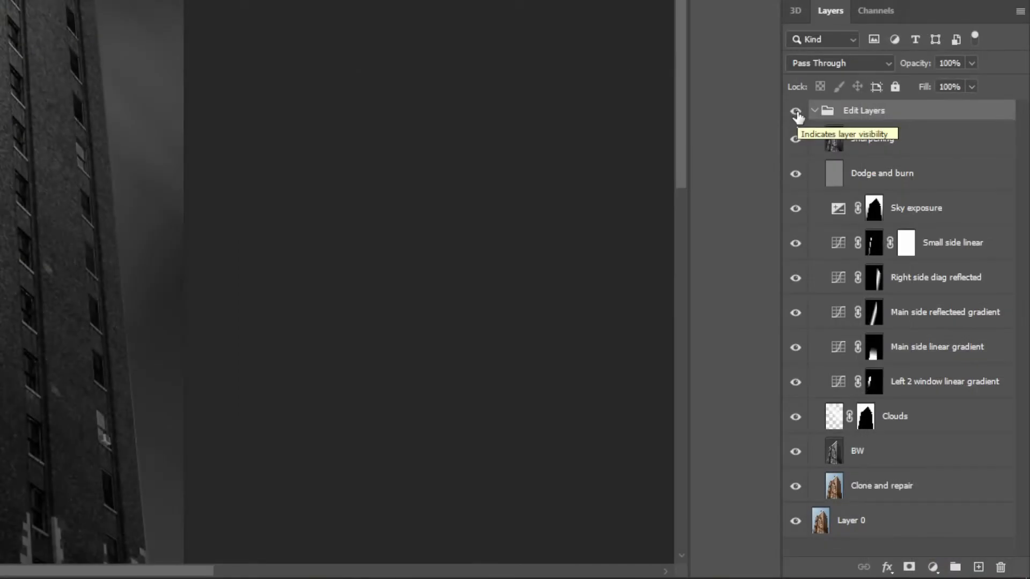
{"action": "mouse_move", "coordinate": [796, 111]}
{"action": "left_mouse_down"}
{"action": "mouse_move", "coordinate": [797, 468]}
{"action": "mouse_move", "coordinate": [850, 524]}
{"action": "left_mouse_up"}
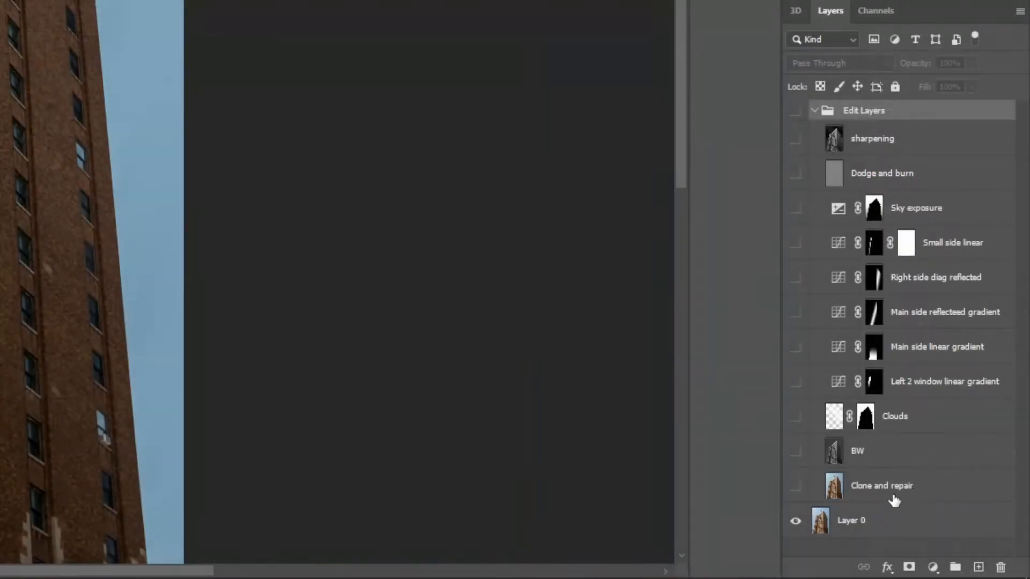
{"action": "left_click", "coordinate": [796, 488]}
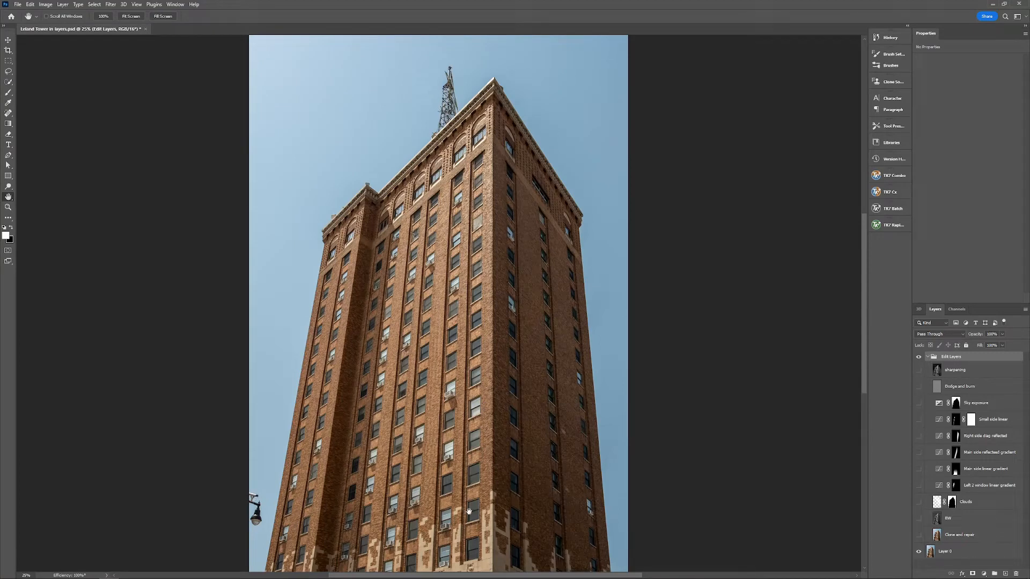
{"action": "left_click", "coordinate": [919, 536]}
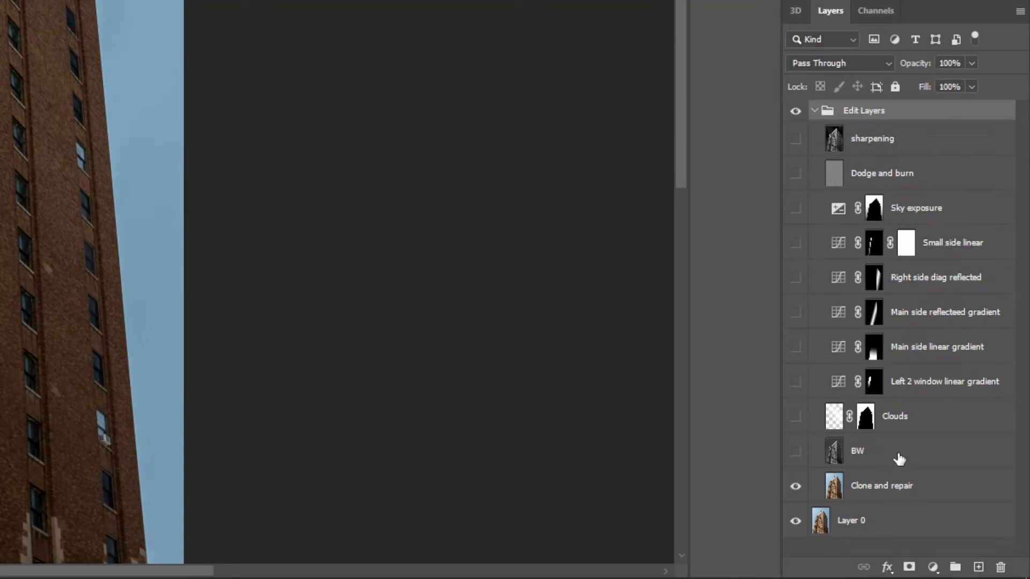
- Convert the Clone and repair layer to black and white with the Camera Raw Filter, adjusting the oranges and blues in the B&W Mixer
{"action": "left_click", "coordinate": [880, 485]}
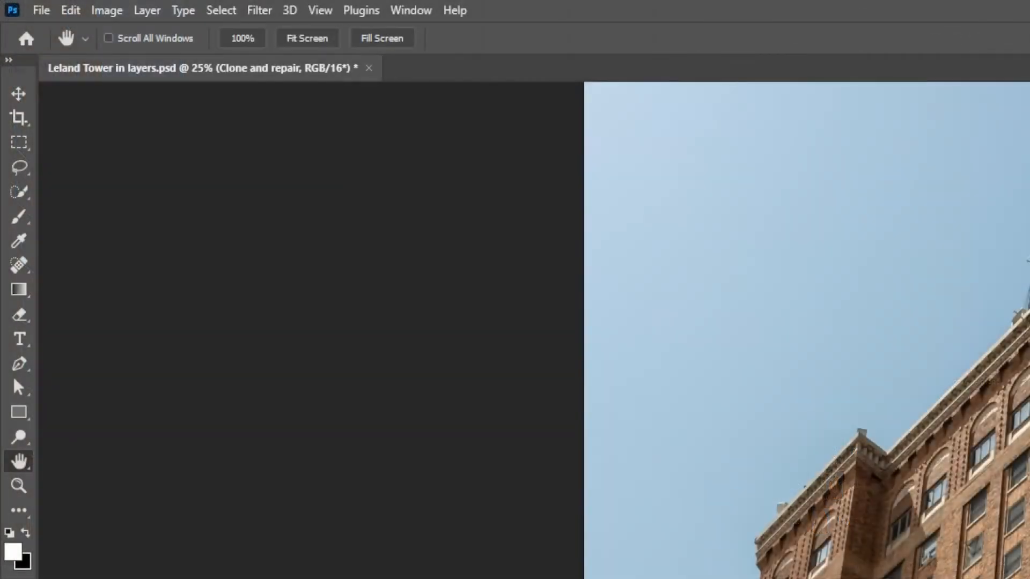
{"action": "left_click", "coordinate": [259, 11]}
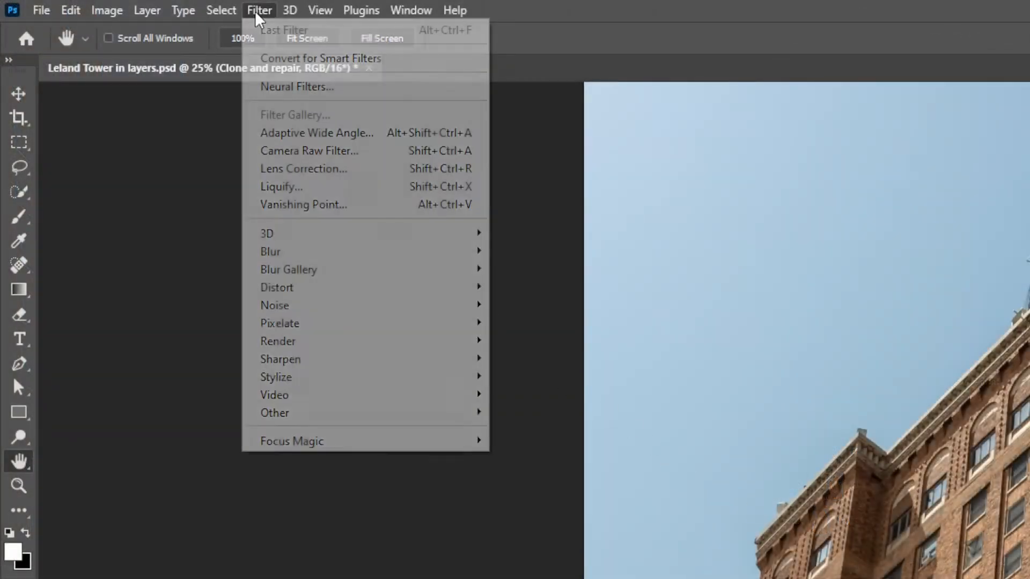
{"action": "left_click", "coordinate": [305, 151]}
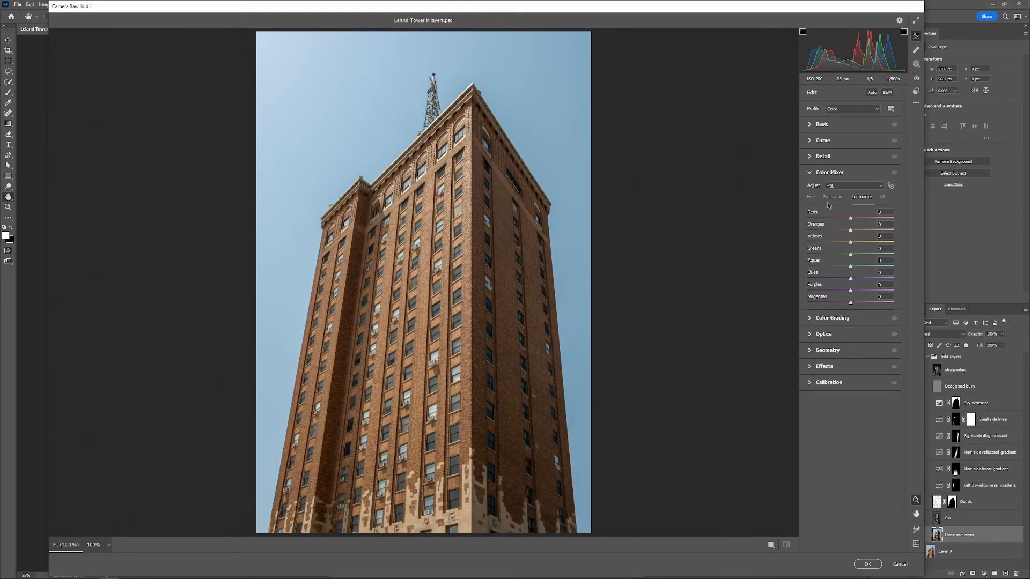
{"action": "left_click", "coordinate": [887, 92]}
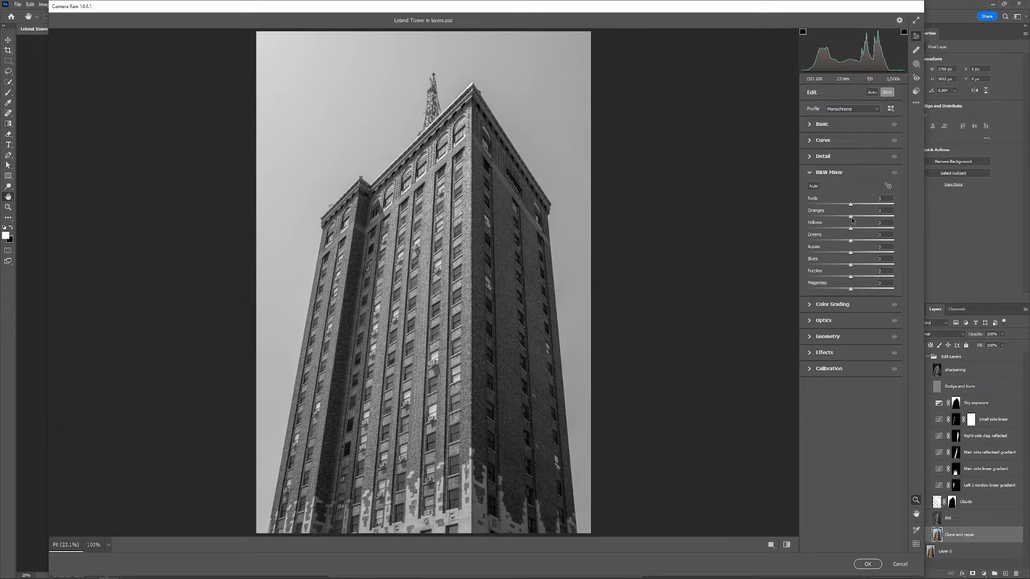
{"action": "mouse_move", "coordinate": [851, 216]}
{"action": "left_mouse_down"}
{"action": "mouse_move", "coordinate": [818, 216]}
{"action": "mouse_move", "coordinate": [867, 218]}
{"action": "mouse_move", "coordinate": [851, 217]}
{"action": "left_mouse_up"}
{"action": "left_click_drag", "start_coordinate": [853, 266], "coordinate": [853, 235]}
{"action": "left_click", "coordinate": [858, 566]}
- Select the BW layer and make it visible
{"action": "left_click", "coordinate": [940, 522]}
{"action": "left_click", "coordinate": [918, 520]}
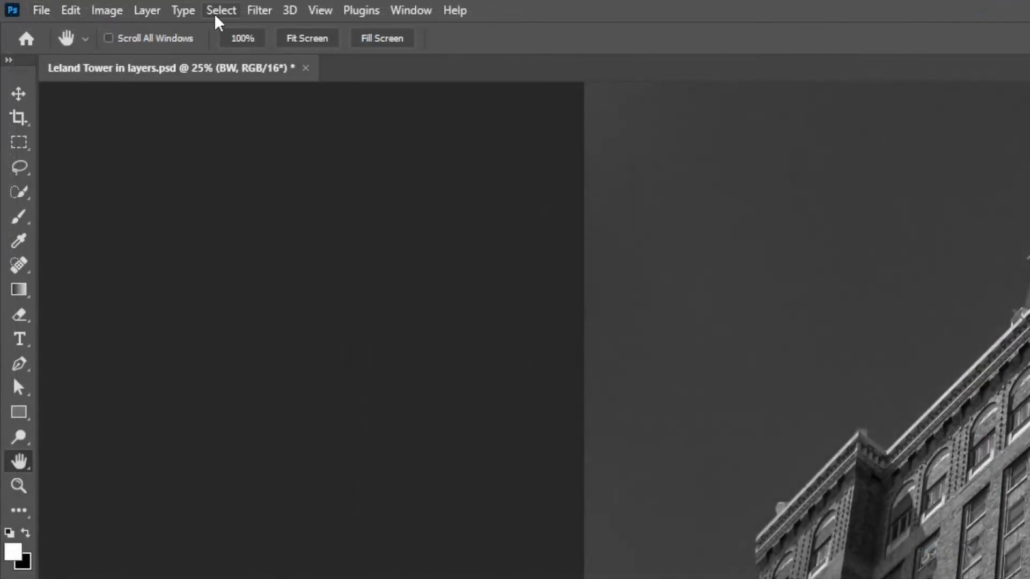
- Load the BW Transparency channel as a new selection
{"action": "left_click", "coordinate": [95, 5]}
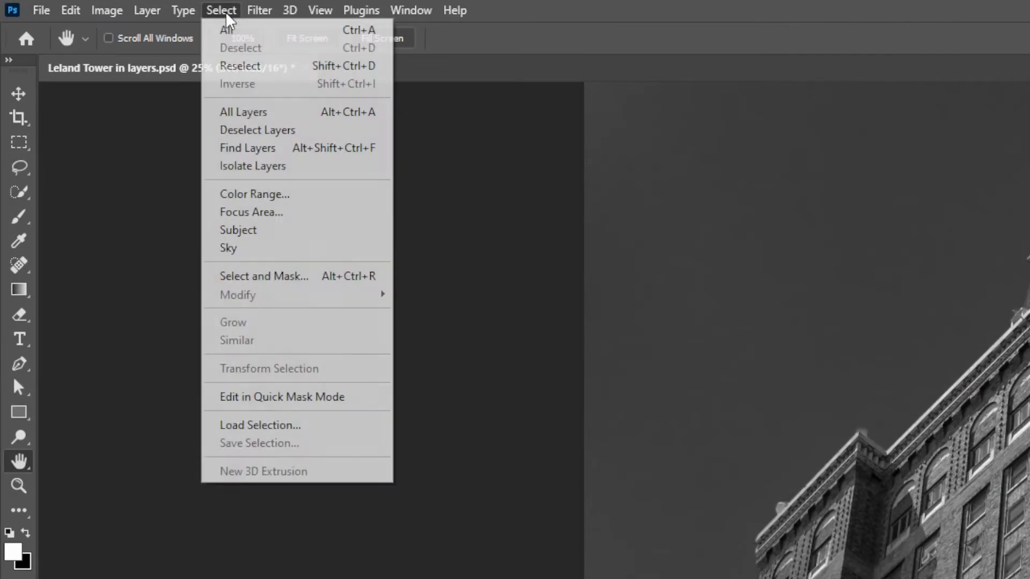
{"action": "left_click", "coordinate": [275, 426]}
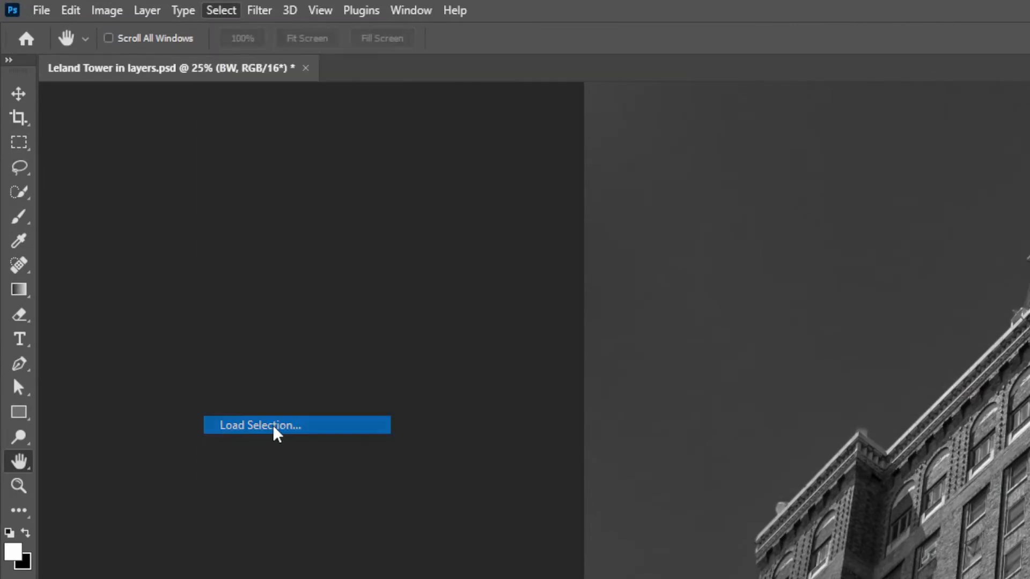
{"action": "left_click", "coordinate": [396, 228]}
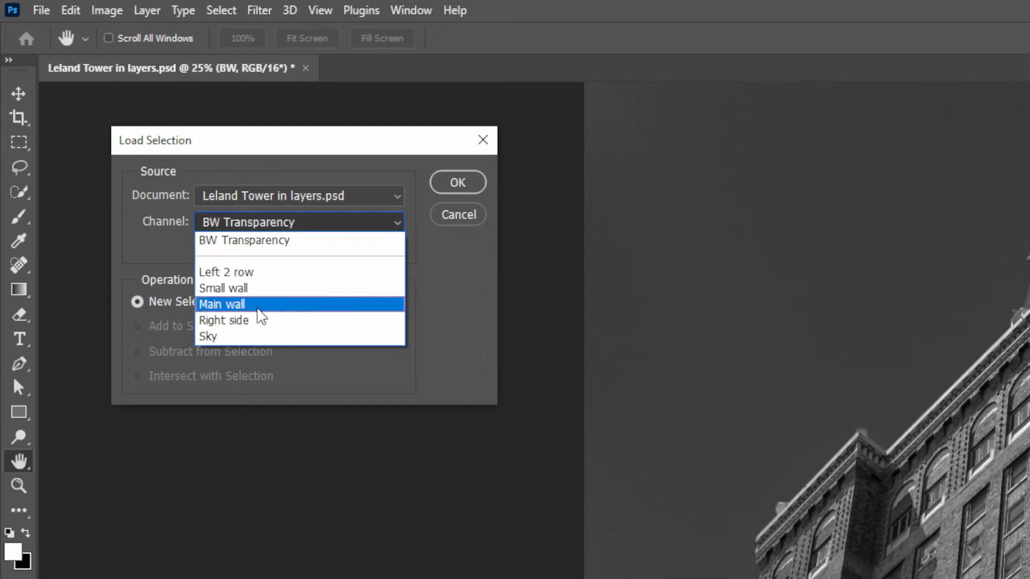
{"action": "left_click", "coordinate": [460, 188]}
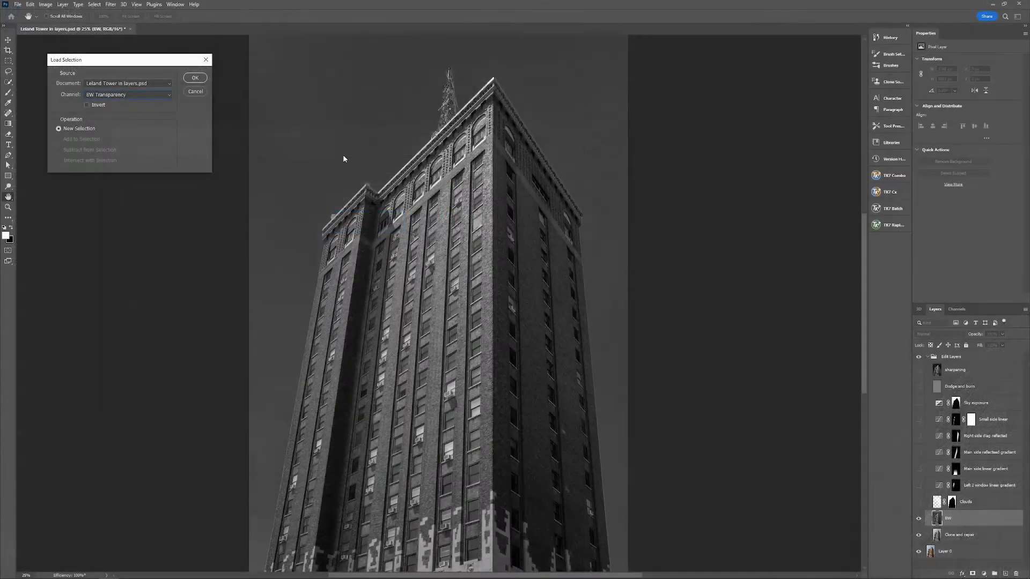
{"action": "left_click", "coordinate": [203, 79]}
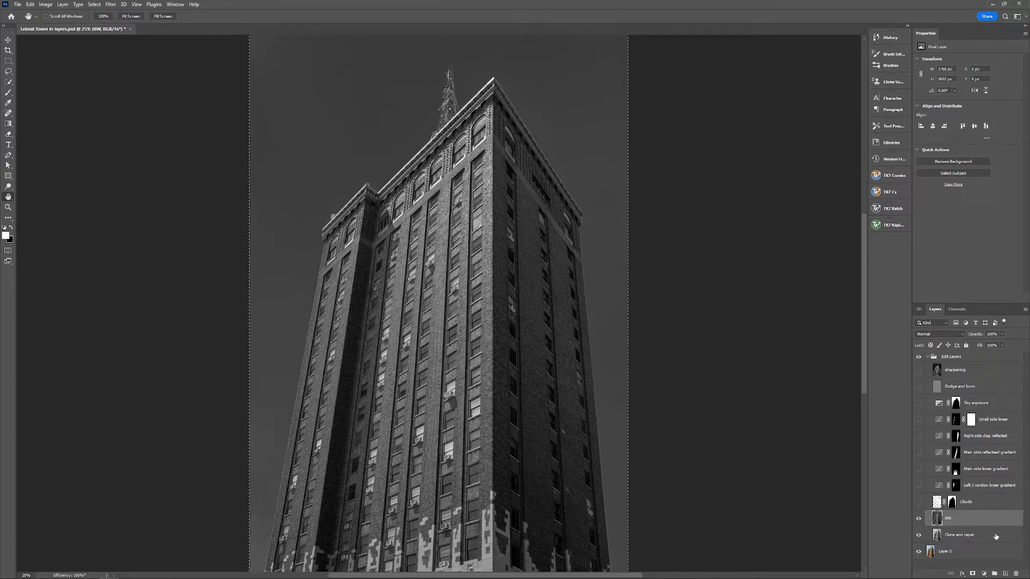
- Add a new layer above the BW layer and load the saved Sky channel as a new selection
{"action": "left_click", "coordinate": [1005, 574]}
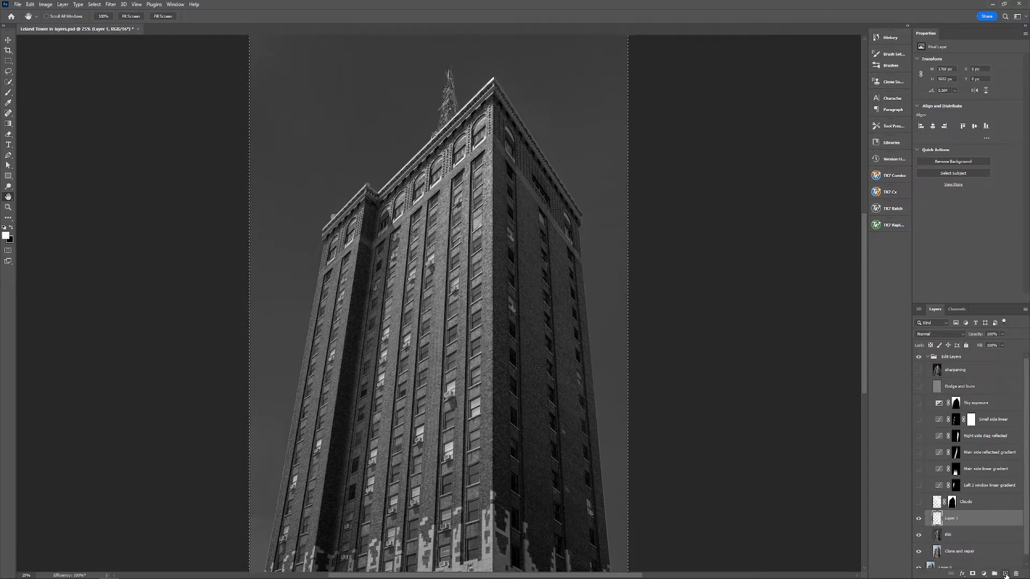
{"action": "left_click", "coordinate": [93, 5]}
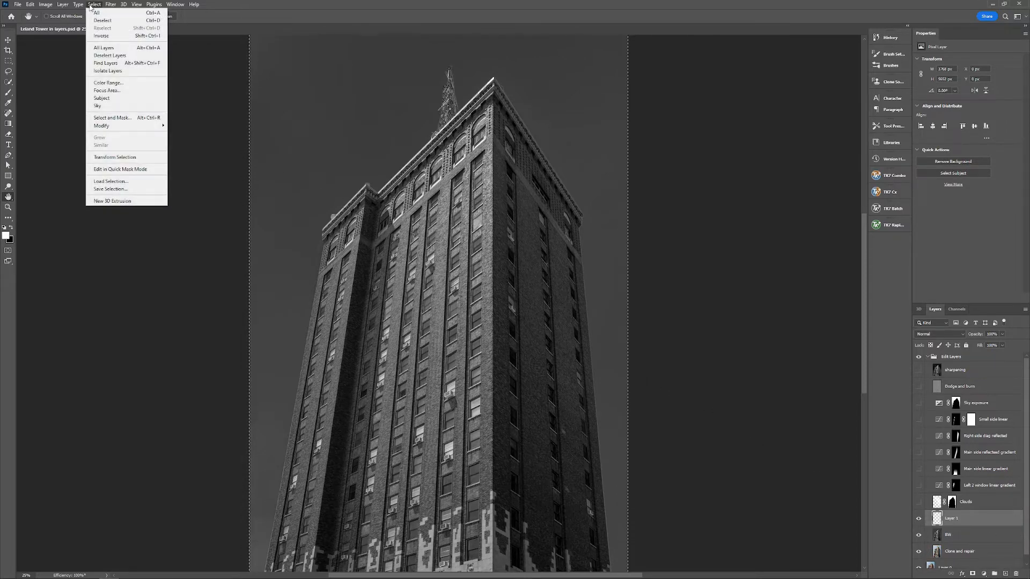
{"action": "left_click", "coordinate": [112, 183]}
{"action": "left_click", "coordinate": [166, 97]}
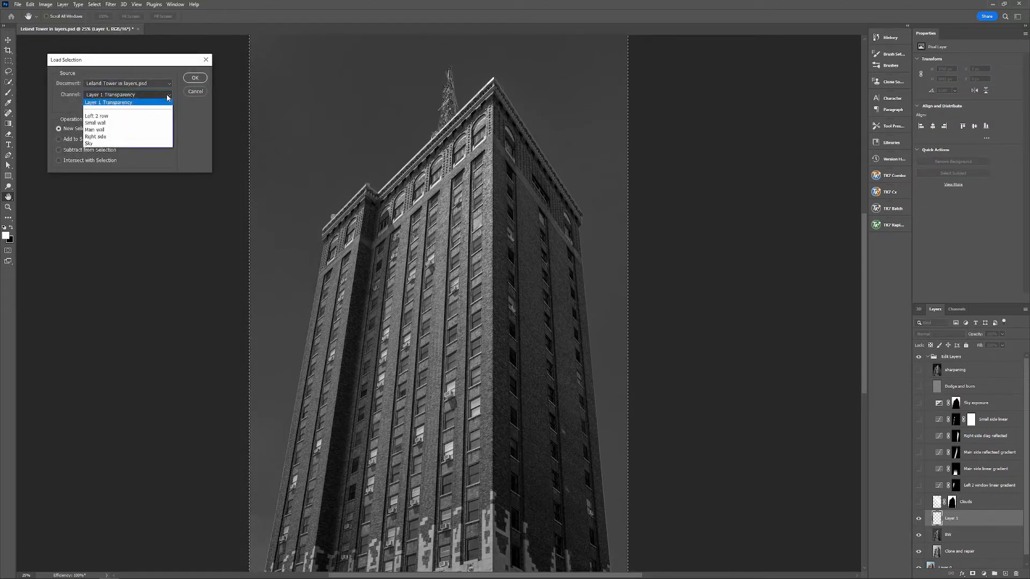
{"action": "left_click", "coordinate": [122, 145]}
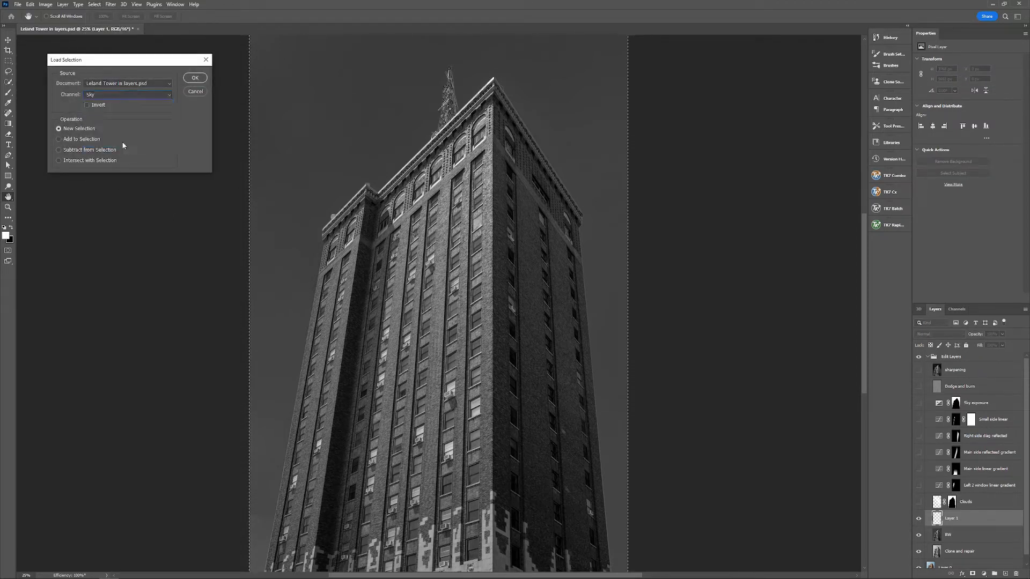
{"action": "left_click", "coordinate": [194, 78]}
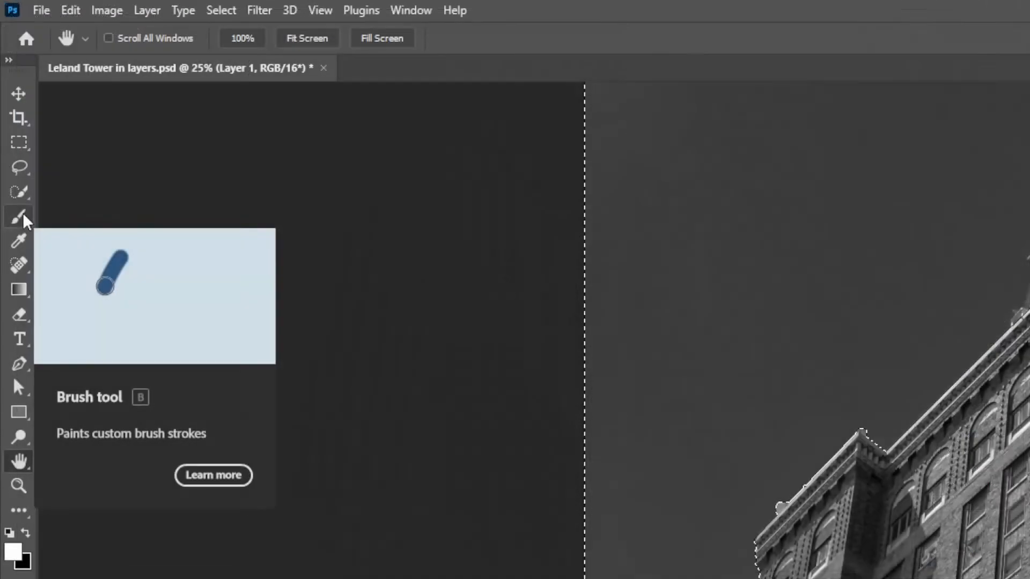
- Paint white clouds with the cloud brush in the sky on both sides of the tower, and clear the selection
{"action": "left_click", "coordinate": [20, 217]}
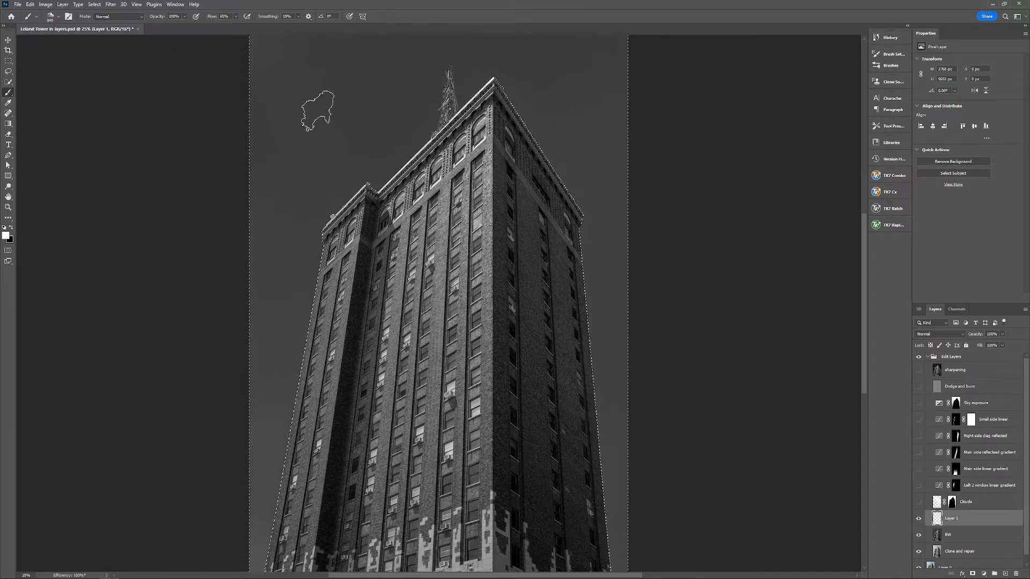
{"action": "left_click", "coordinate": [315, 108]}
{"action": "mouse_move", "coordinate": [314, 107]}
{"action": "left_mouse_down"}
{"action": "mouse_move", "coordinate": [335, 133]}
{"action": "mouse_move", "coordinate": [364, 141]}
{"action": "mouse_move", "coordinate": [365, 113]}
{"action": "mouse_move", "coordinate": [338, 98]}
{"action": "left_mouse_up"}
{"action": "left_click_drag", "start_coordinate": [593, 90], "coordinate": [585, 104]}
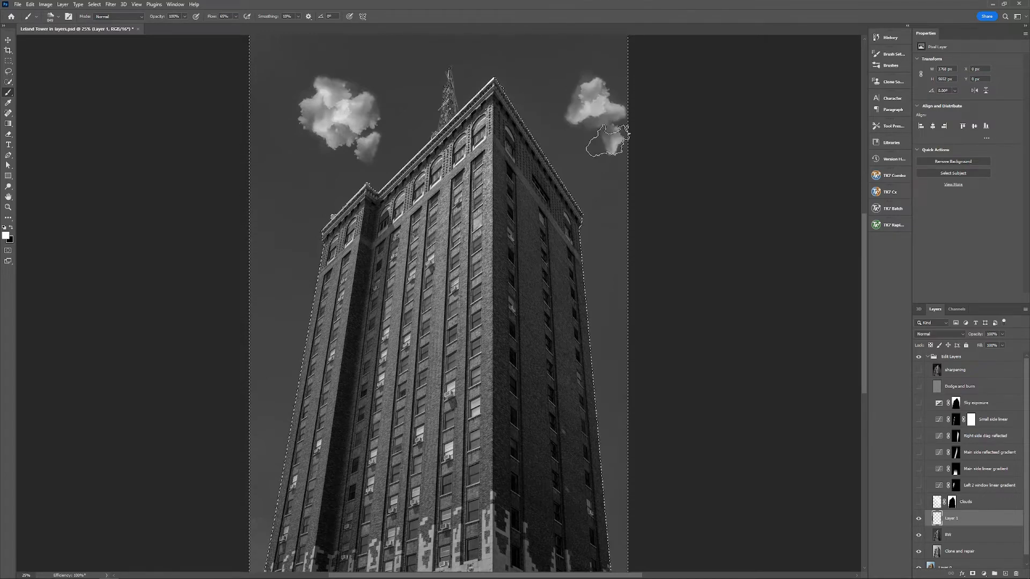
{"action": "left_click_drag", "start_coordinate": [370, 148], "coordinate": [428, 101]}
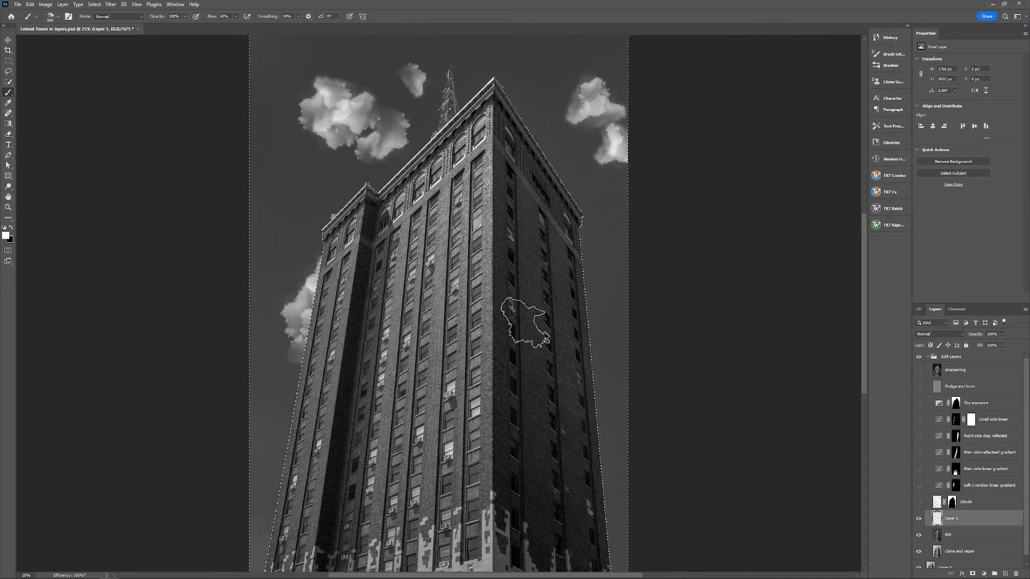
{"action": "left_click", "coordinate": [587, 263]}
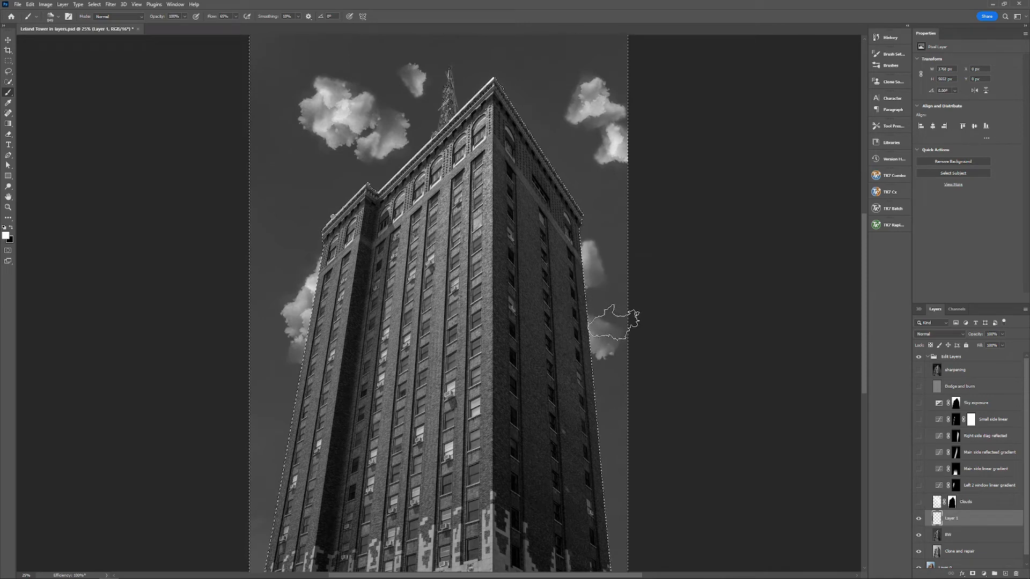
{"action": "key", "text": "ctrl+d"}
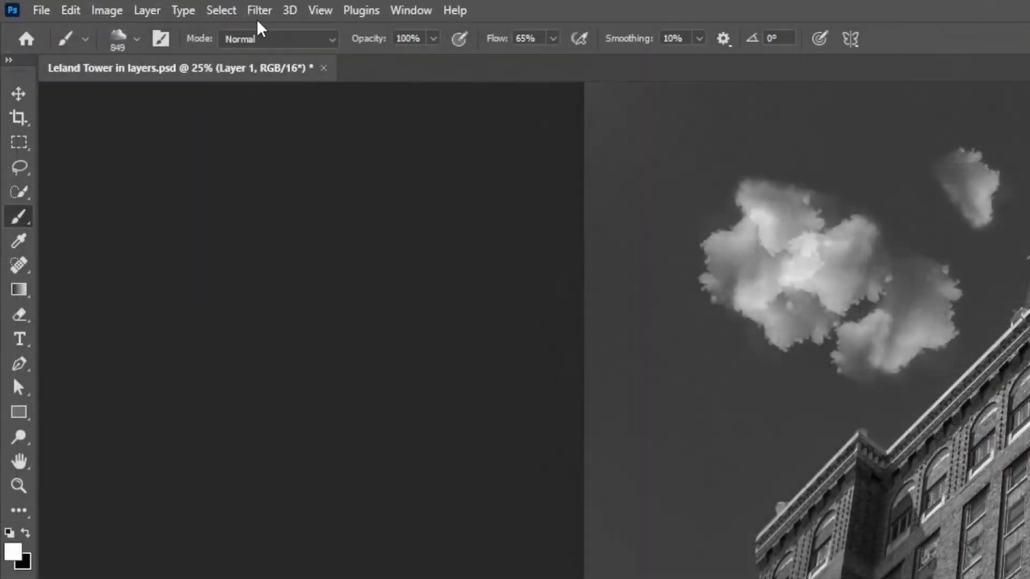
- Reload the saved Sky channel as a new selection over the painted clouds
{"action": "left_click", "coordinate": [93, 5]}
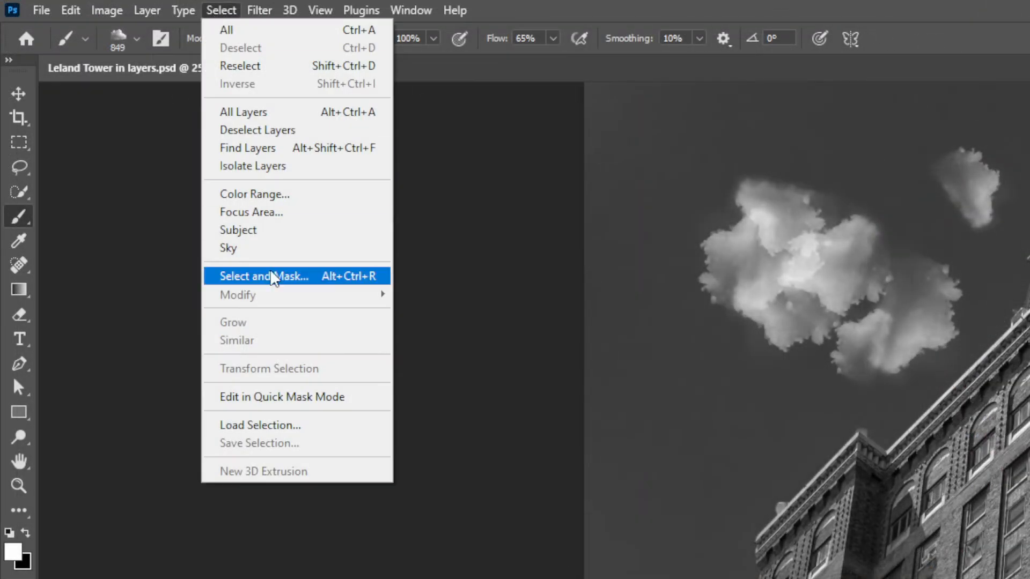
{"action": "left_click", "coordinate": [277, 427]}
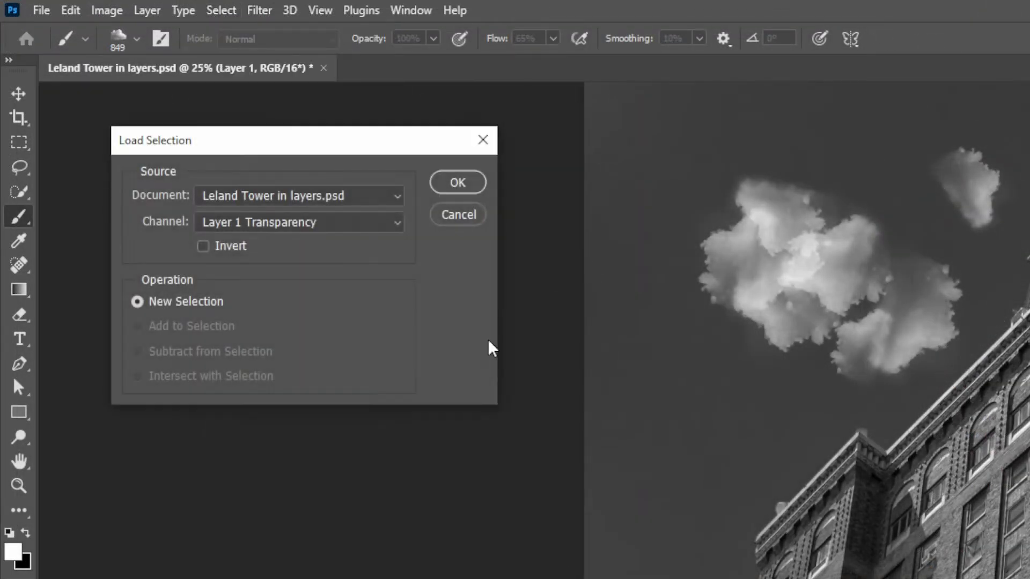
{"action": "left_click", "coordinate": [388, 234]}
{"action": "left_click", "coordinate": [279, 337]}
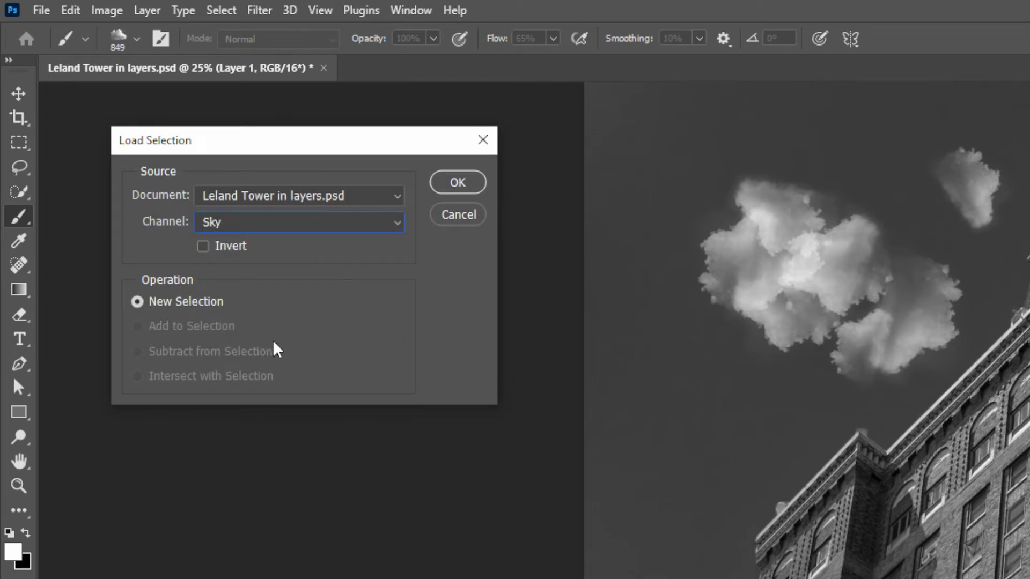
{"action": "left_click", "coordinate": [482, 188]}
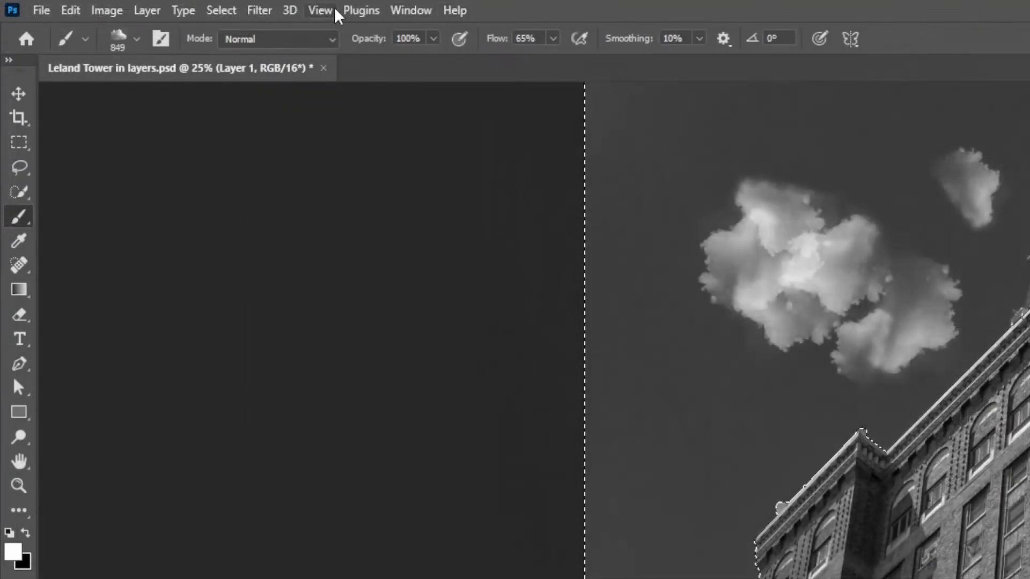
- Apply a Motion Blur to the painted clouds with an angle of -28° and a distance of 718 pixels
{"action": "left_click", "coordinate": [259, 10]}
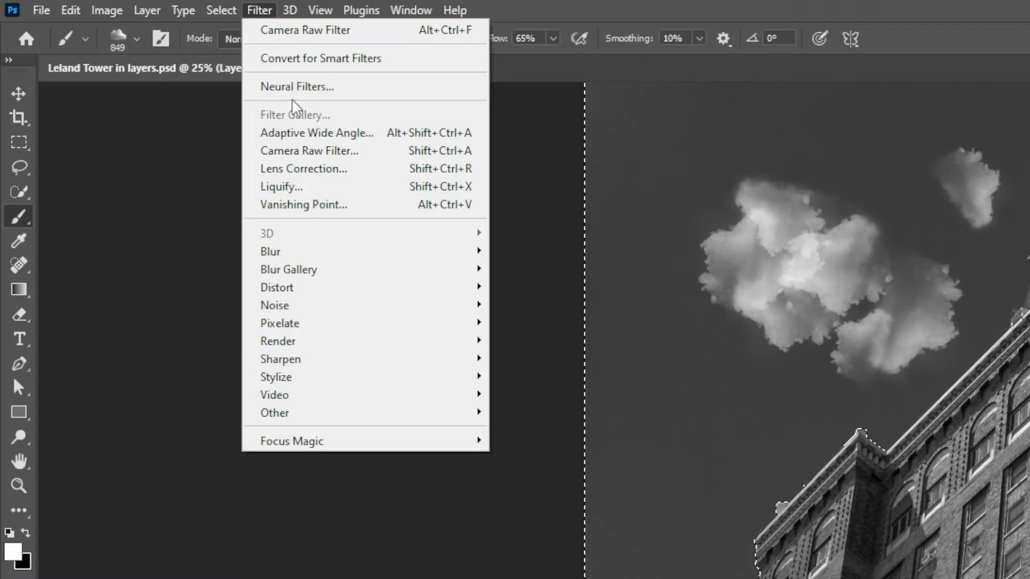
{"action": "mouse_move", "coordinate": [387, 259]}
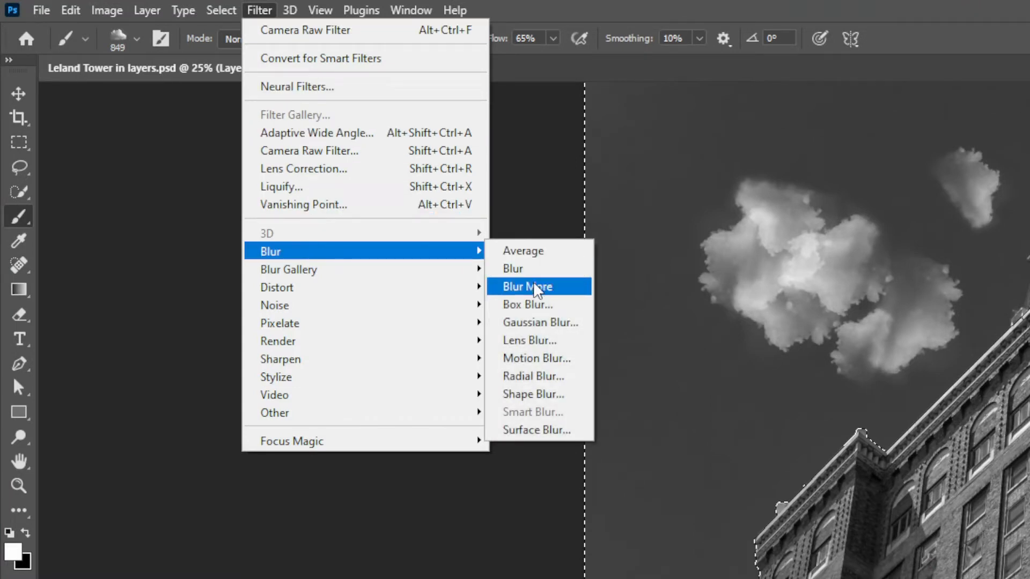
{"action": "left_click", "coordinate": [541, 357]}
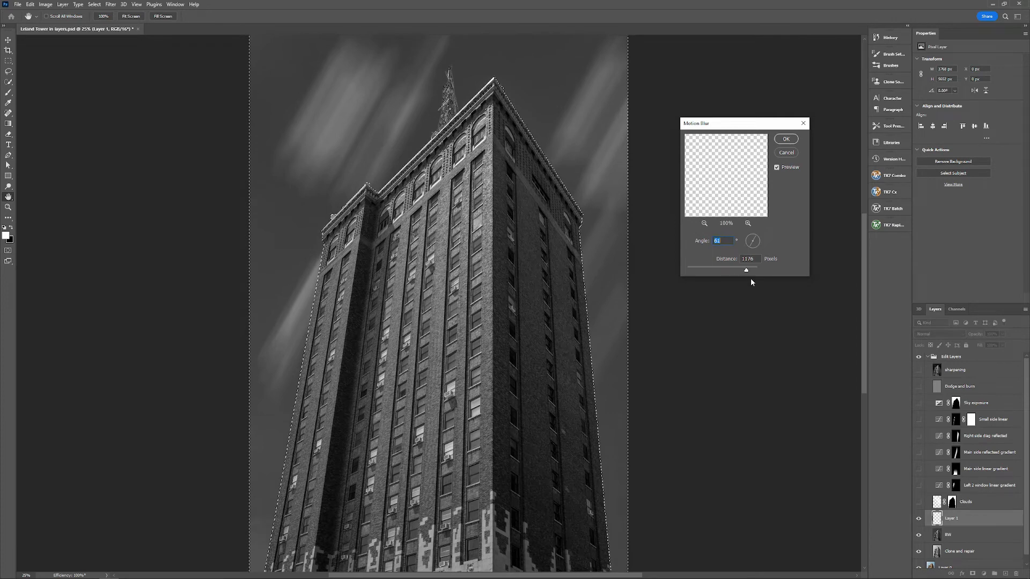
{"action": "key", "text": "Tab"}
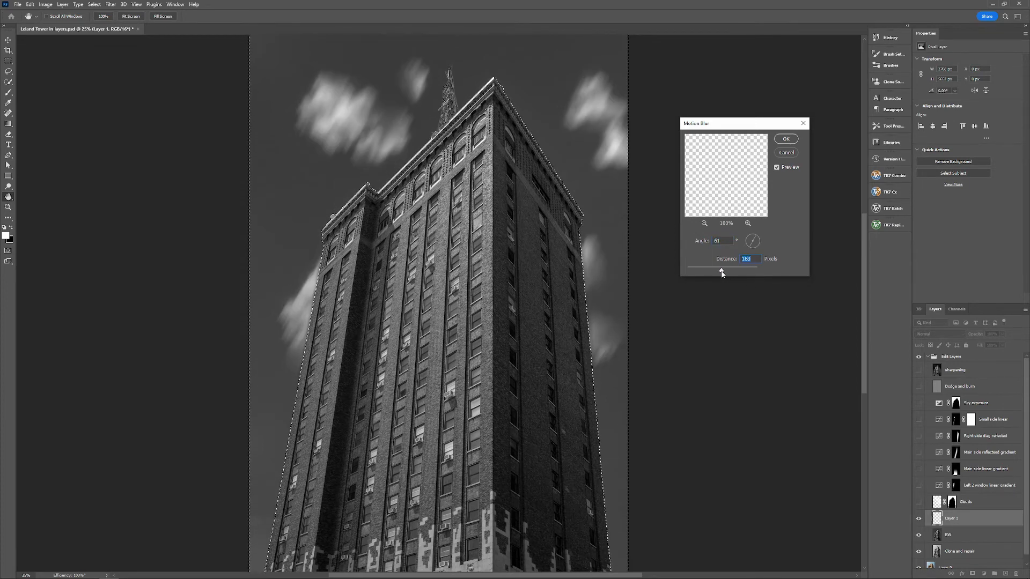
{"action": "left_click", "coordinate": [759, 247]}
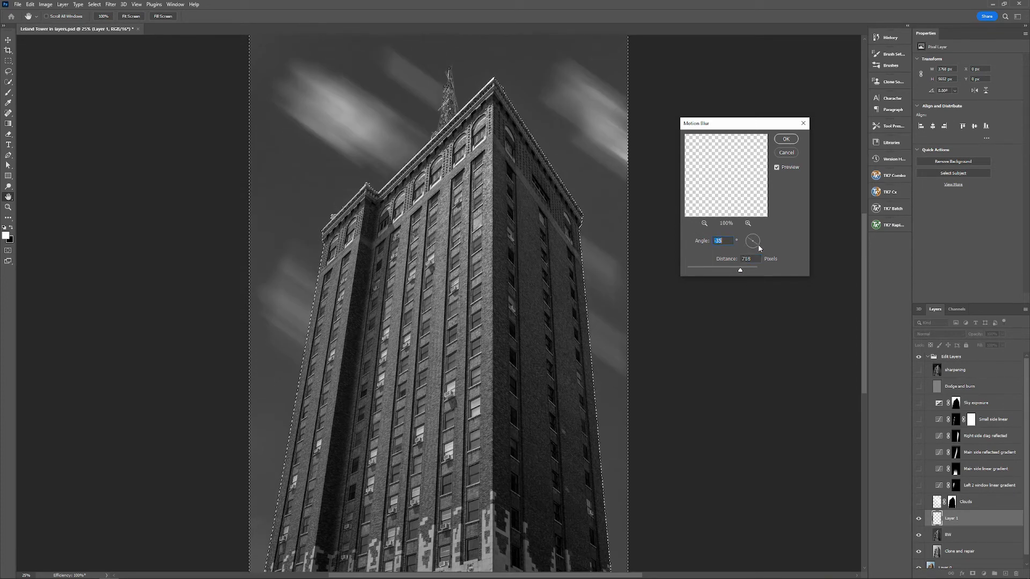
{"action": "left_click_drag", "start_coordinate": [761, 243], "coordinate": [760, 247]}
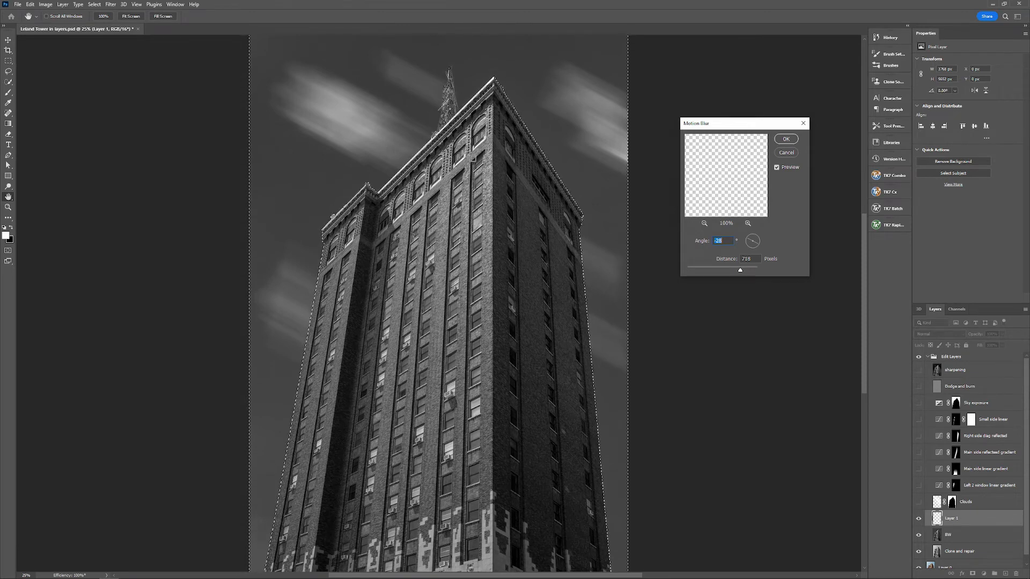
{"action": "left_click", "coordinate": [790, 140]}
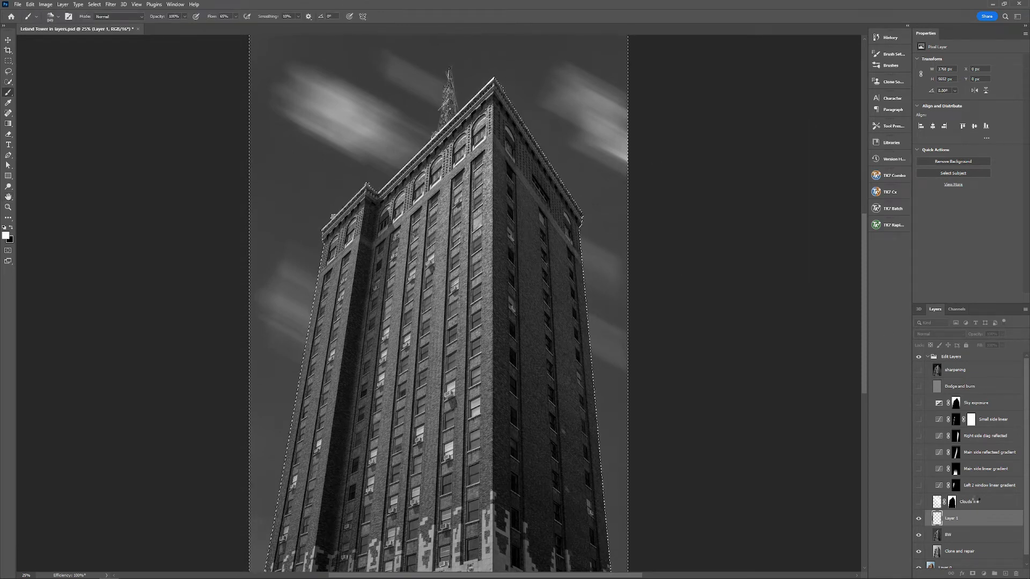
- Delete the newly painted cloud layer above BW, and make the prepared Clouds layer visible and active
{"action": "left_click", "coordinate": [1016, 574]}
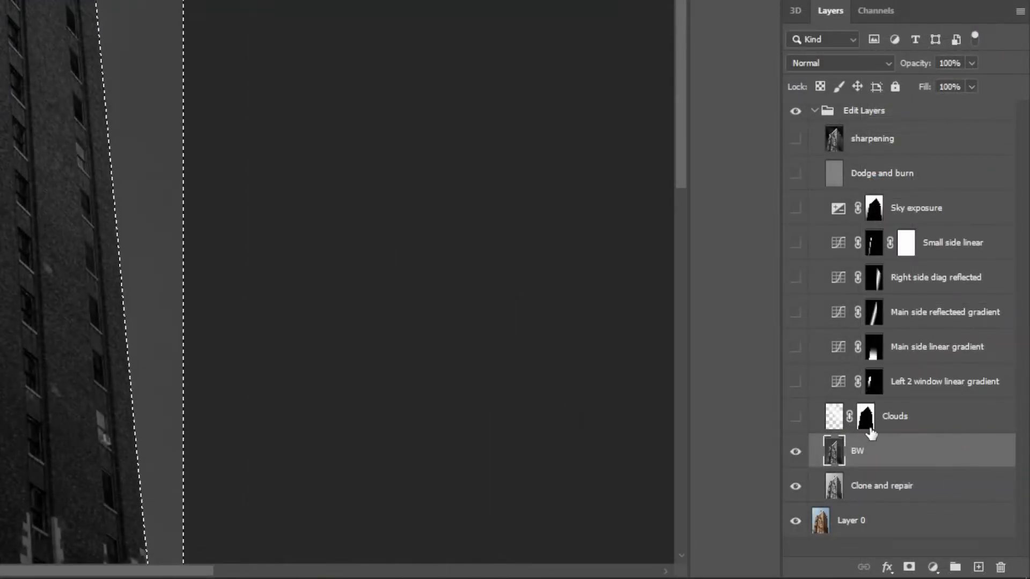
{"action": "left_click", "coordinate": [796, 421]}
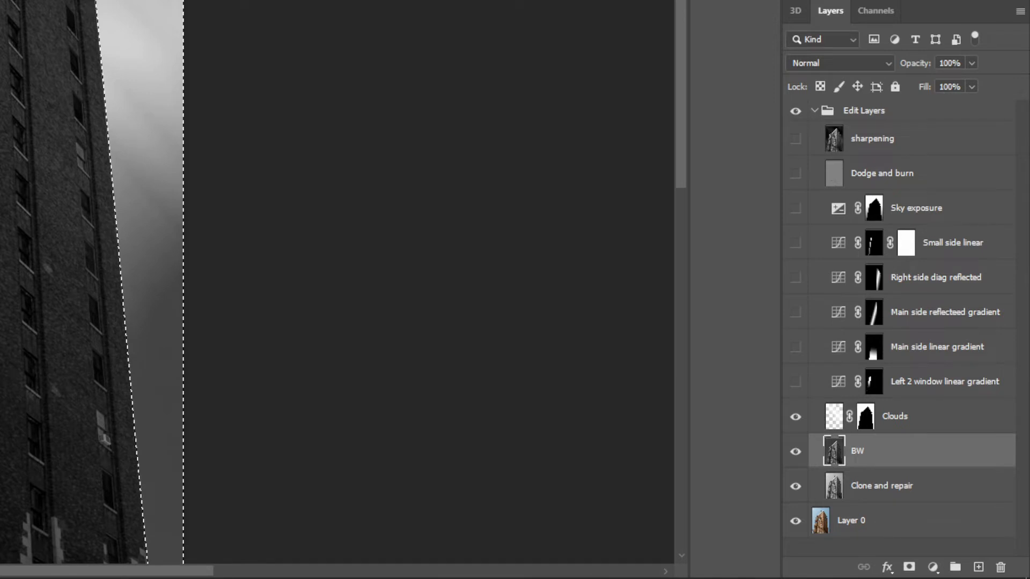
{"action": "left_click", "coordinate": [891, 425]}
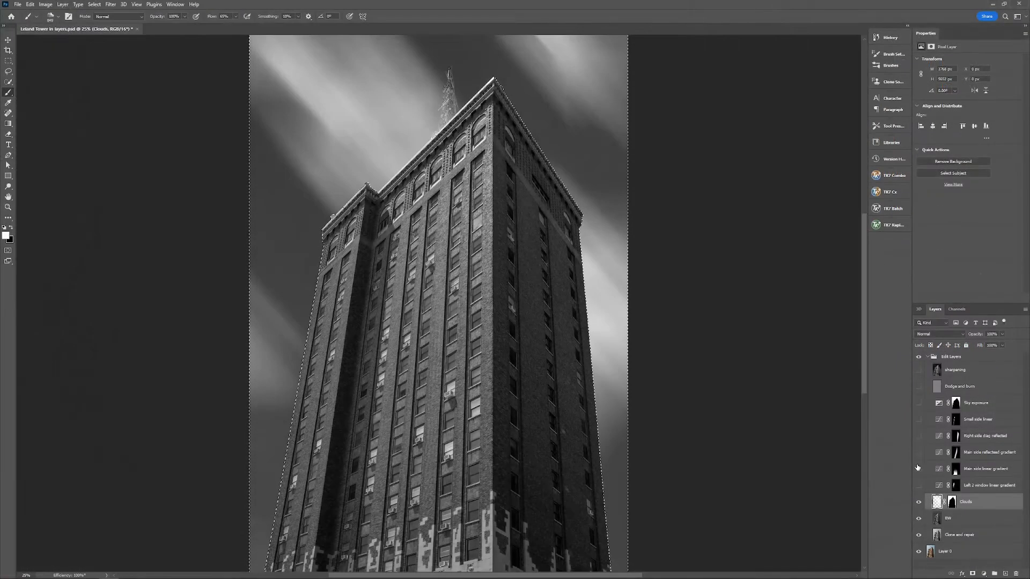
- Show the five gradient Curves layers from Left 2 window linear gradient to Small side linear, and clear the sky selection
{"action": "left_click_drag", "start_coordinate": [918, 421], "coordinate": [921, 464]}
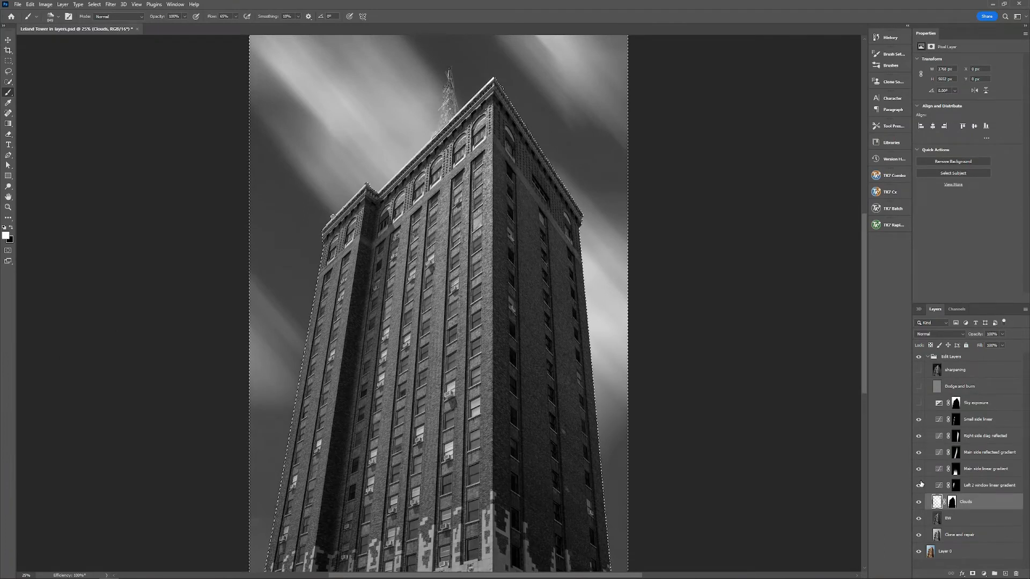
{"action": "key", "text": "h"}
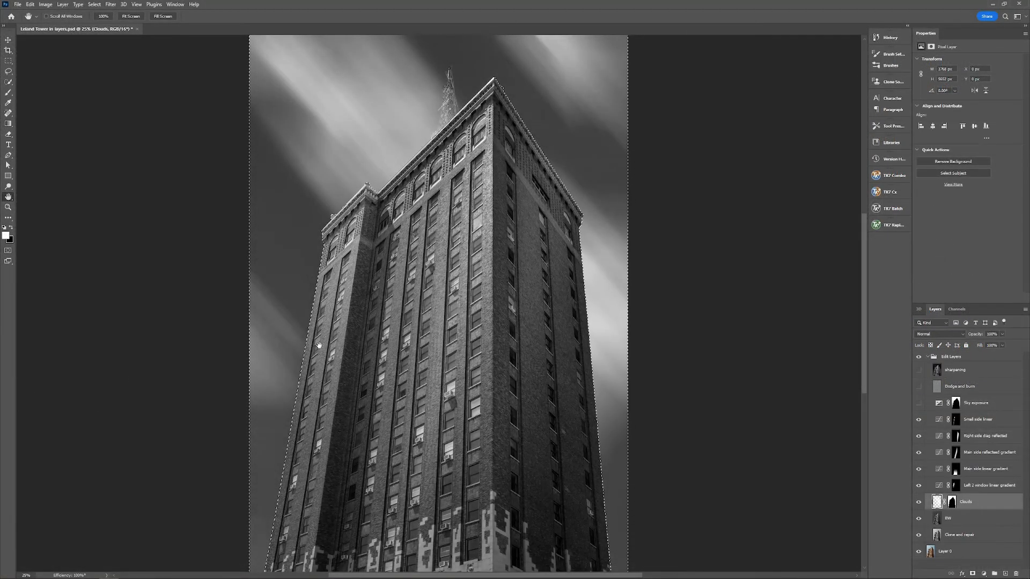
{"action": "key", "text": "ctrl+d"}
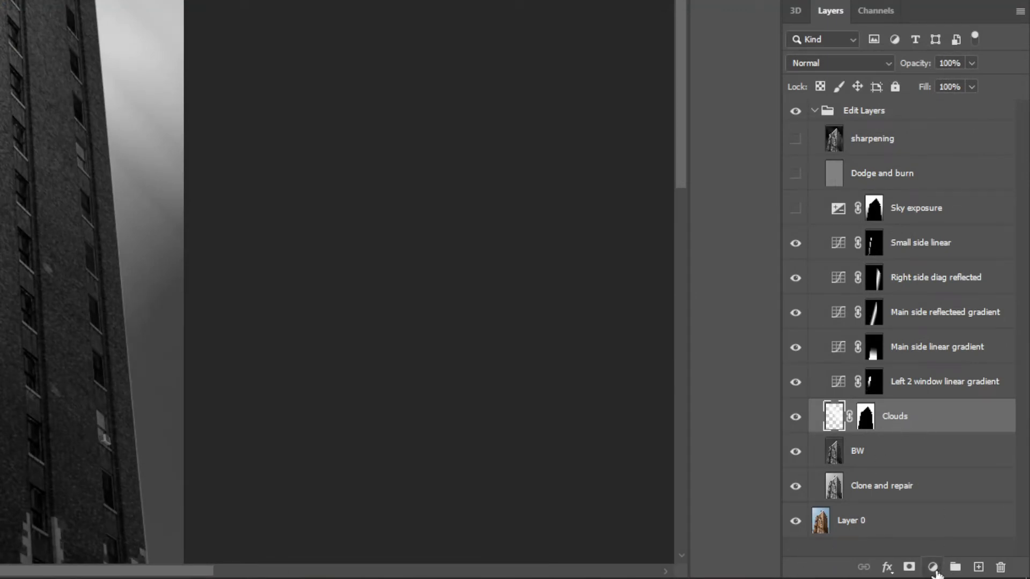
- Add a Curves adjustment layer above Clouds and raise its midtones from input 113 to output 144
{"action": "left_click", "coordinate": [933, 569]}
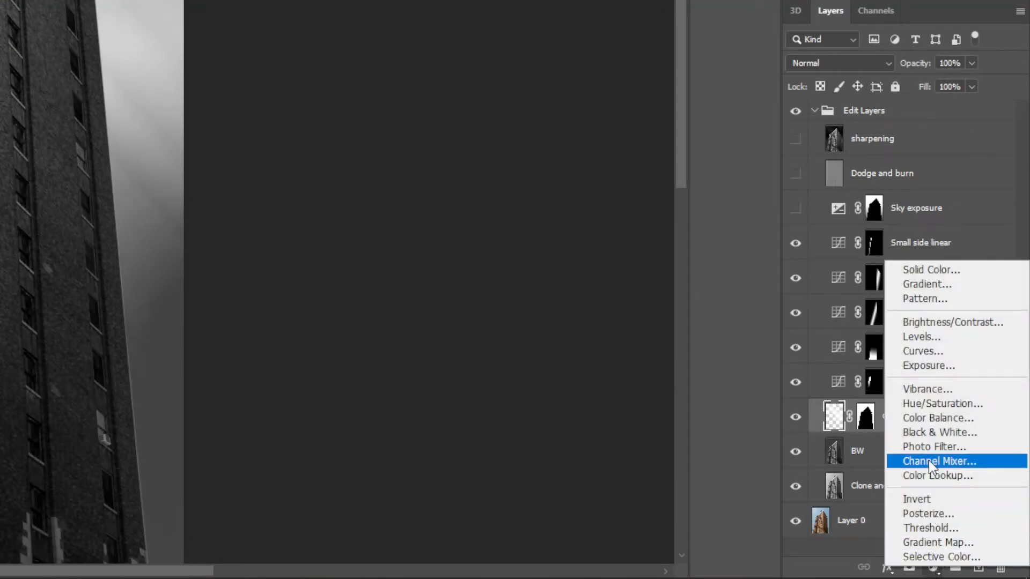
{"action": "left_click", "coordinate": [929, 354]}
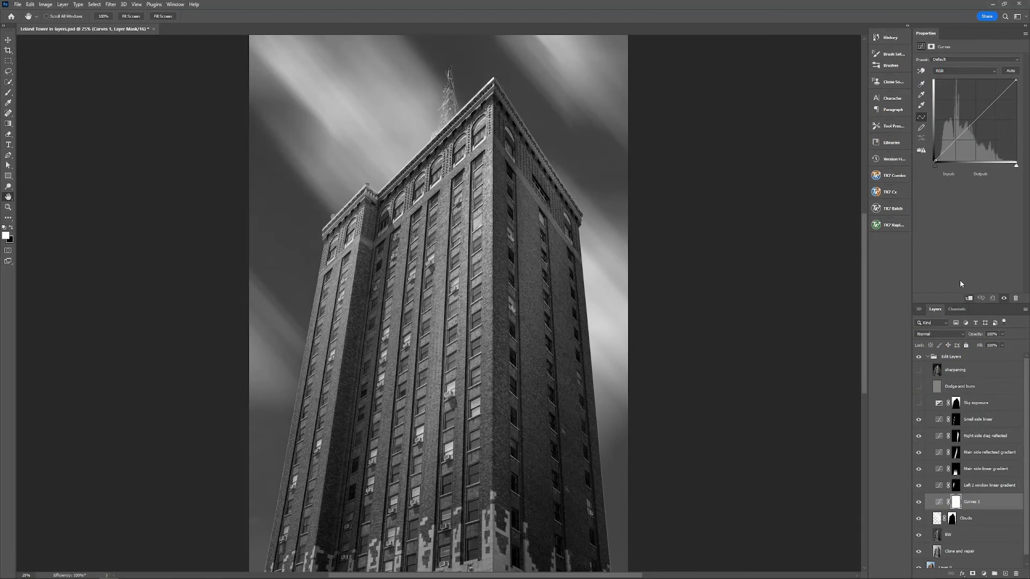
{"action": "left_click_drag", "start_coordinate": [974, 121], "coordinate": [971, 115]}
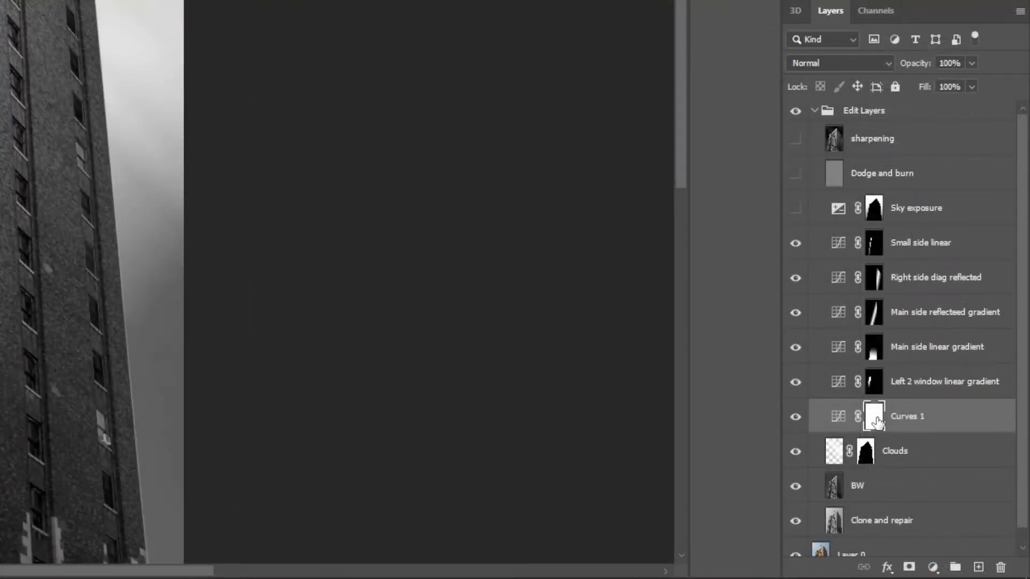
- Invert the new Curves layer's mask back and forth to compare the effect, leaving the mask black
{"action": "left_click_drag", "start_coordinate": [878, 423], "coordinate": [878, 424]}
{"action": "key", "text": "ctrl+i"}
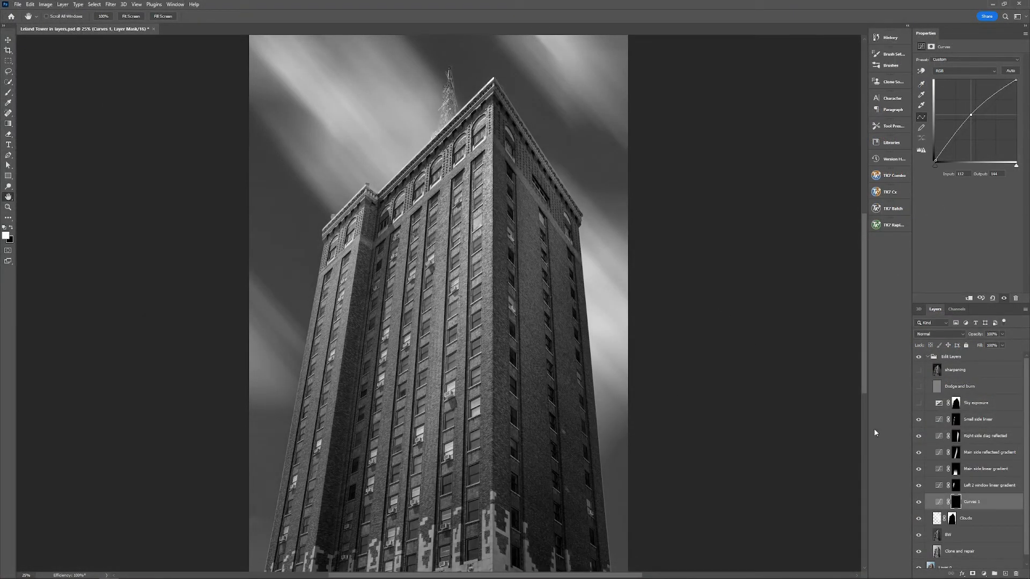
{"action": "key", "text": "ctrl+i"}
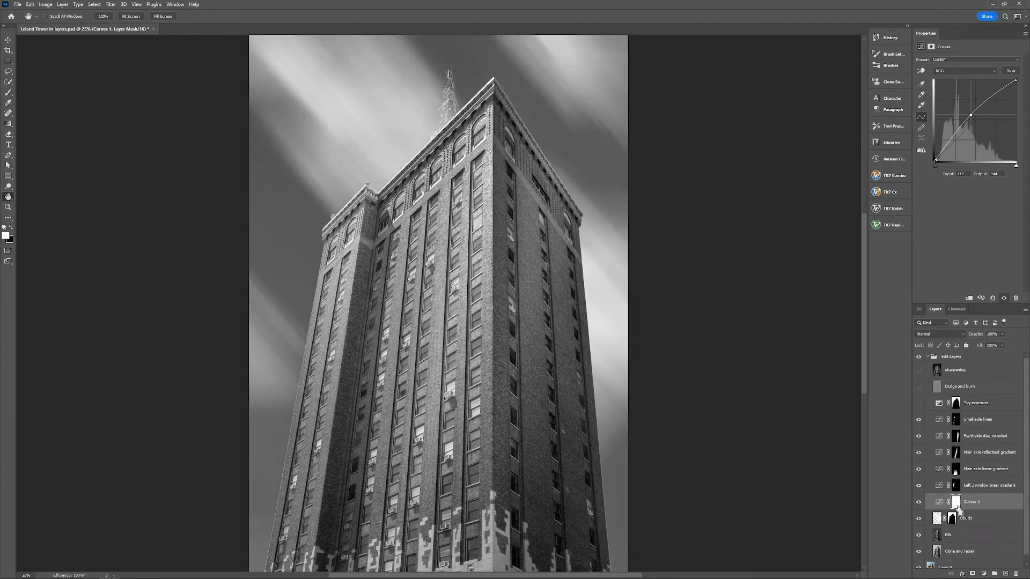
{"action": "key", "text": "ctrl+i"}
{"action": "key", "text": "ctrl+i"}
{"action": "key", "text": "ctrl+i"}
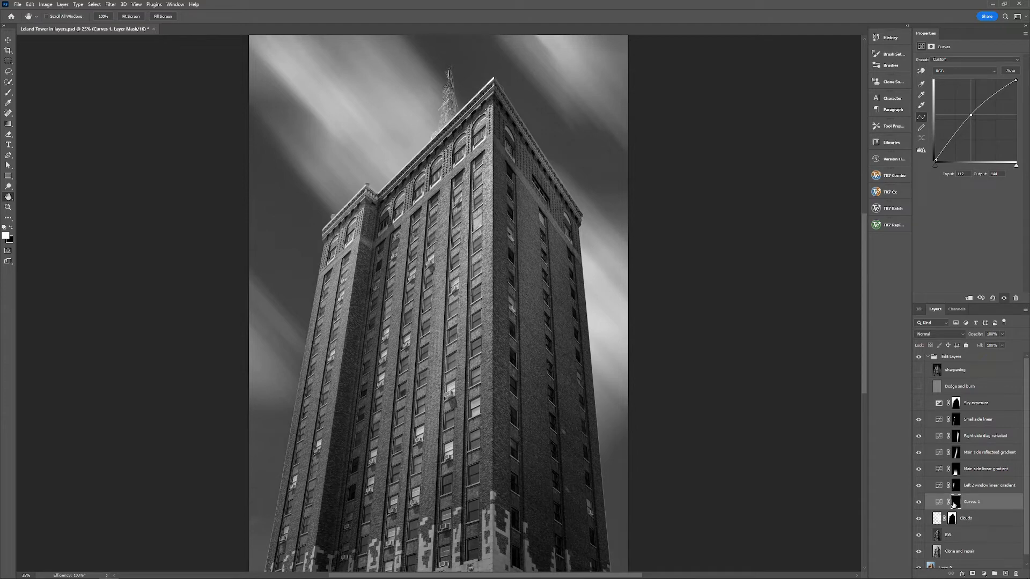
- Activate the Gradient tool and load the saved Main wall channel as a new selection
{"action": "left_click", "coordinate": [8, 124]}
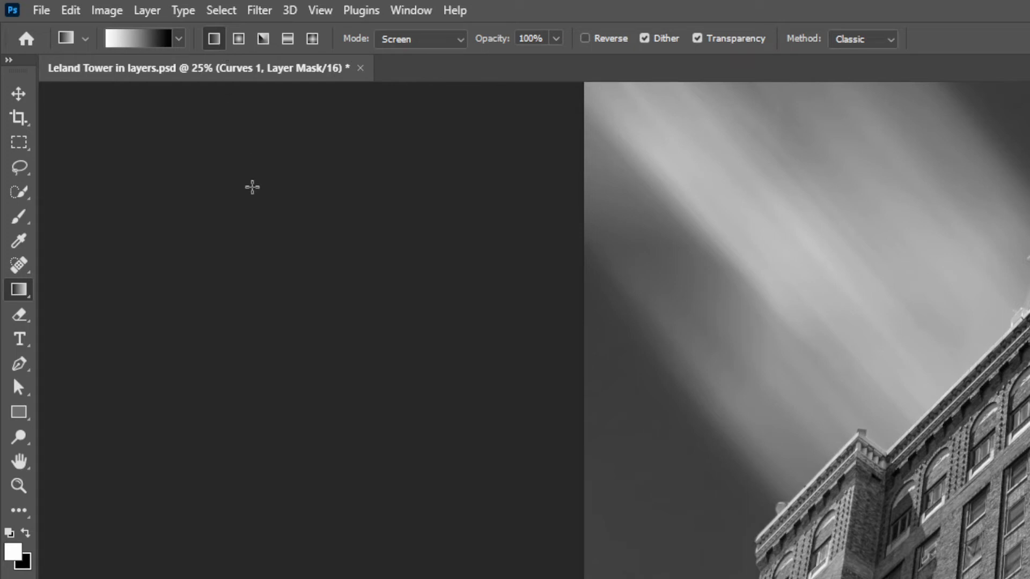
{"action": "left_click", "coordinate": [221, 10]}
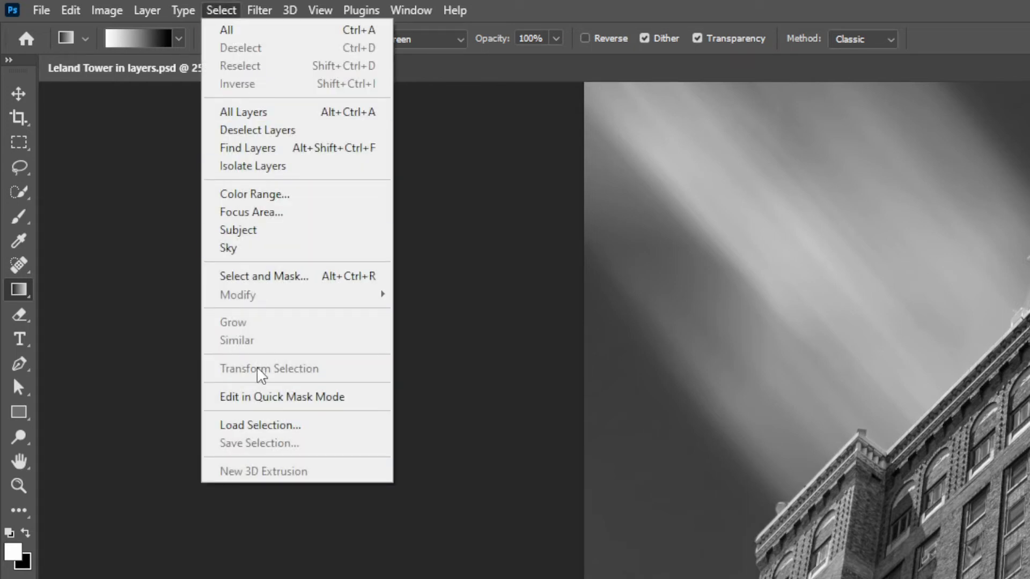
{"action": "left_click", "coordinate": [270, 423]}
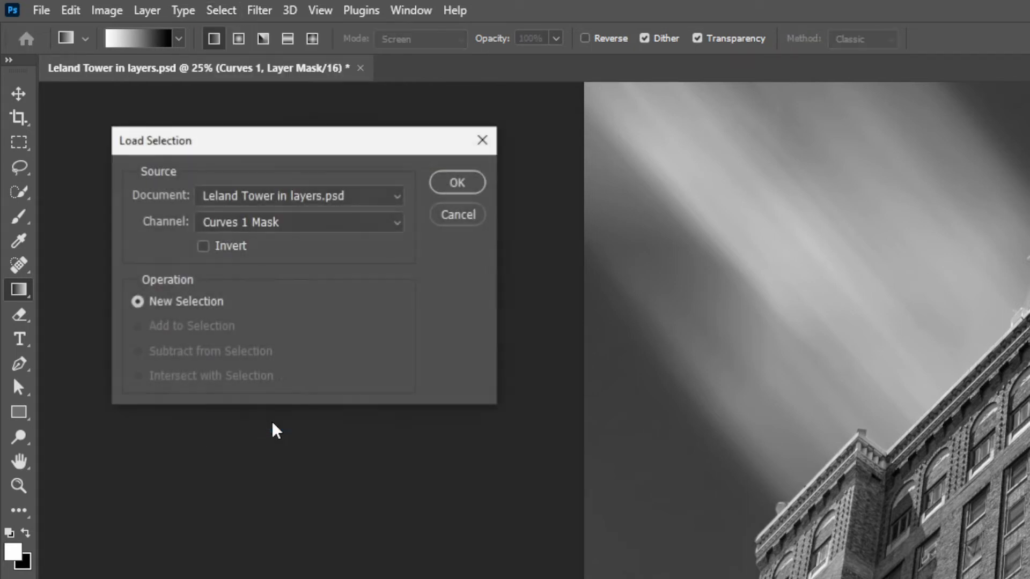
{"action": "left_click", "coordinate": [398, 229]}
{"action": "left_click", "coordinate": [249, 305]}
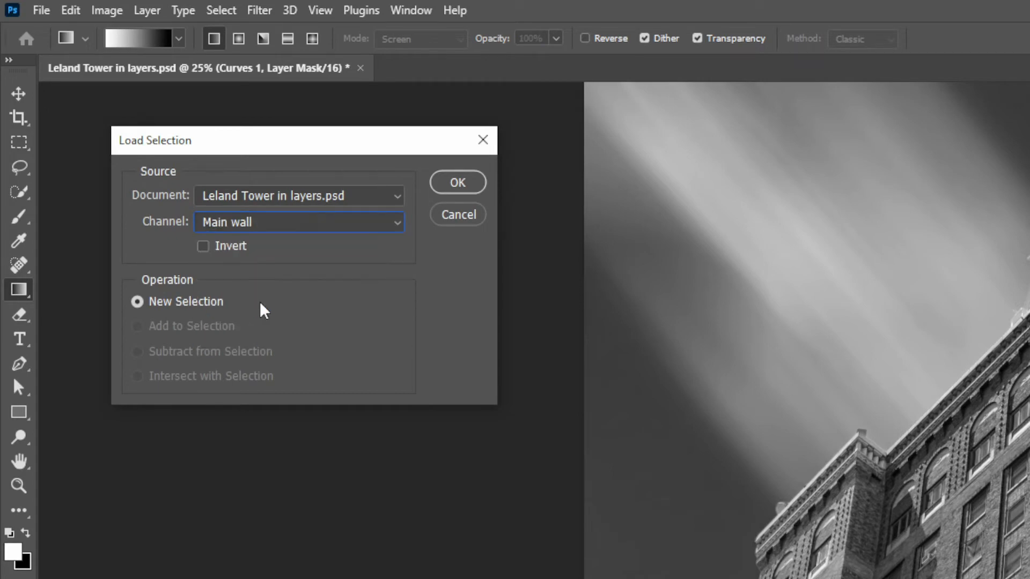
{"action": "left_click", "coordinate": [460, 184]}
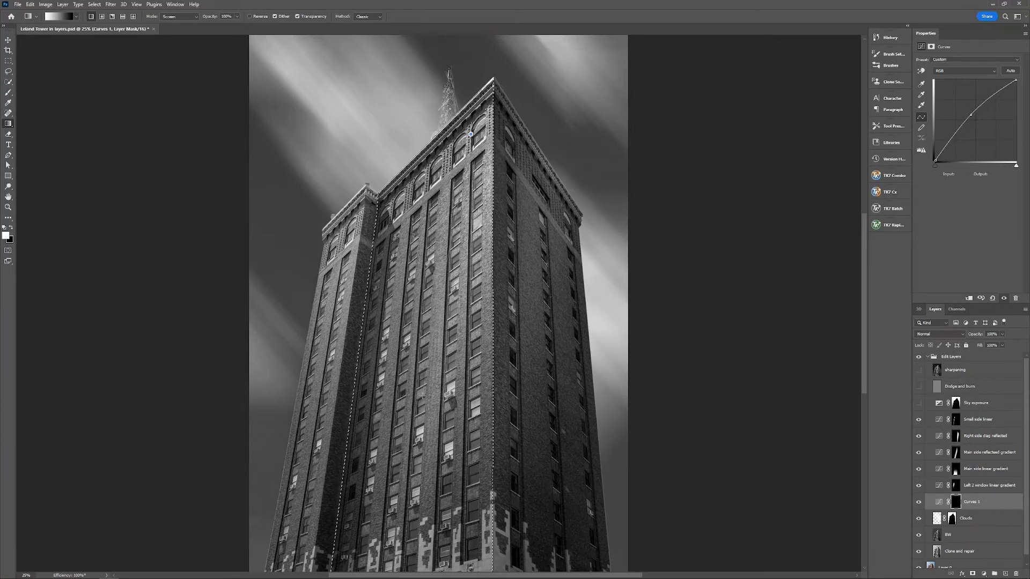
- Try a linear gradient on the Curves mask inside the main wall selection and across the whole image without a selection, undoing both
{"action": "left_click_drag", "start_coordinate": [422, 394], "coordinate": [425, 395]}
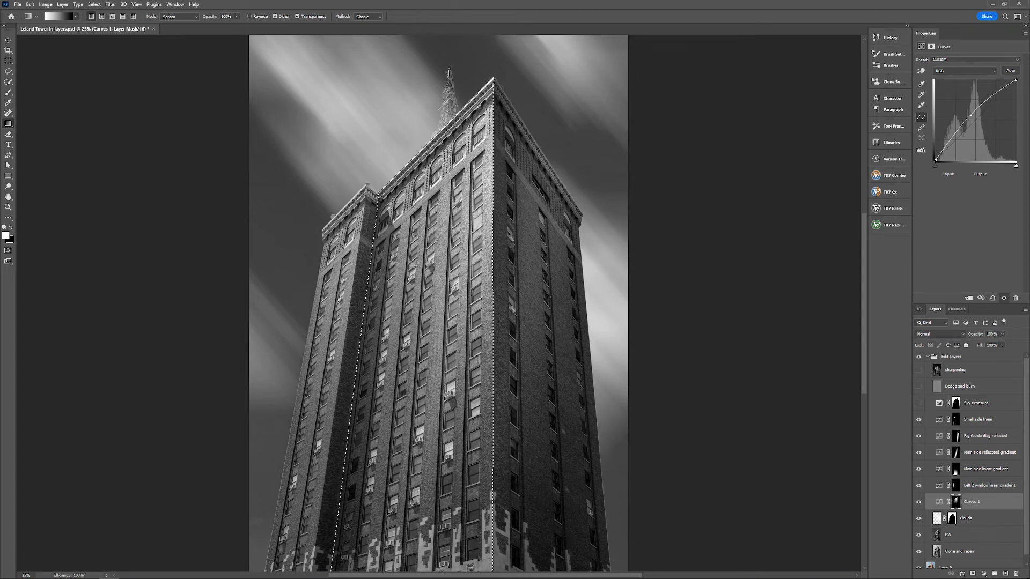
{"action": "key", "text": "ctrl+z"}
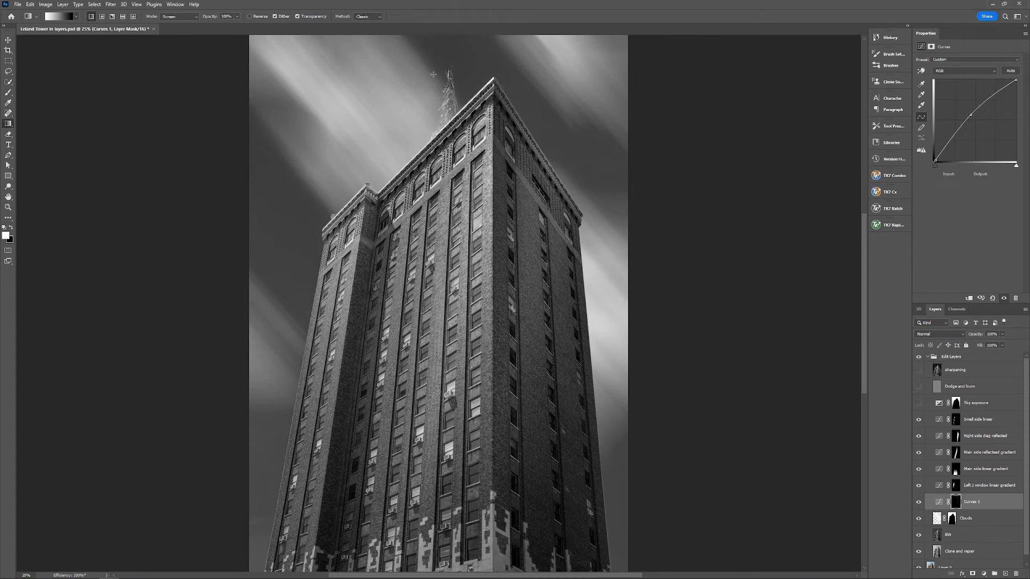
{"action": "left_click_drag", "start_coordinate": [420, 144], "coordinate": [421, 145]}
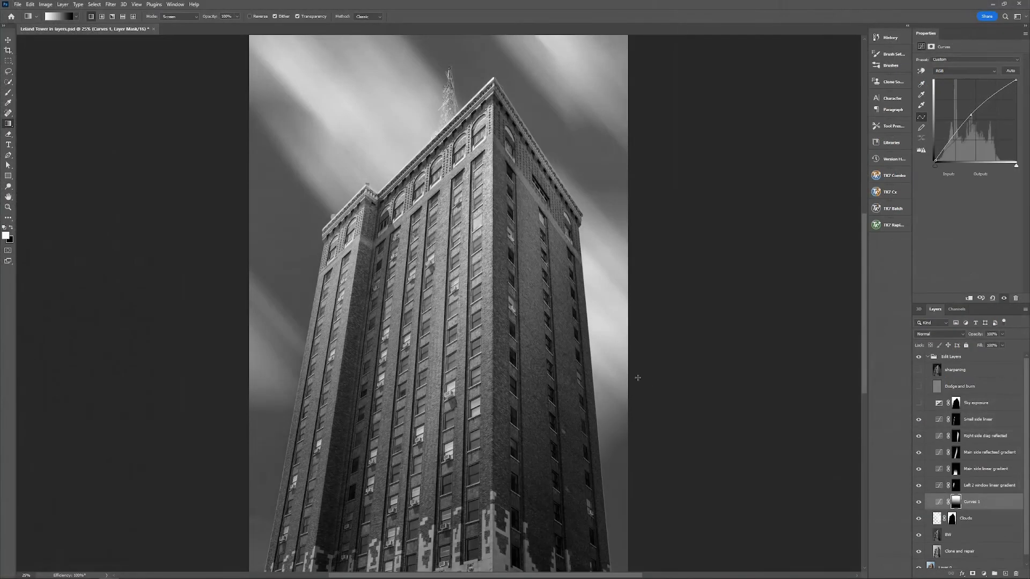
{"action": "left_click_drag", "start_coordinate": [639, 371], "coordinate": [292, 59]}
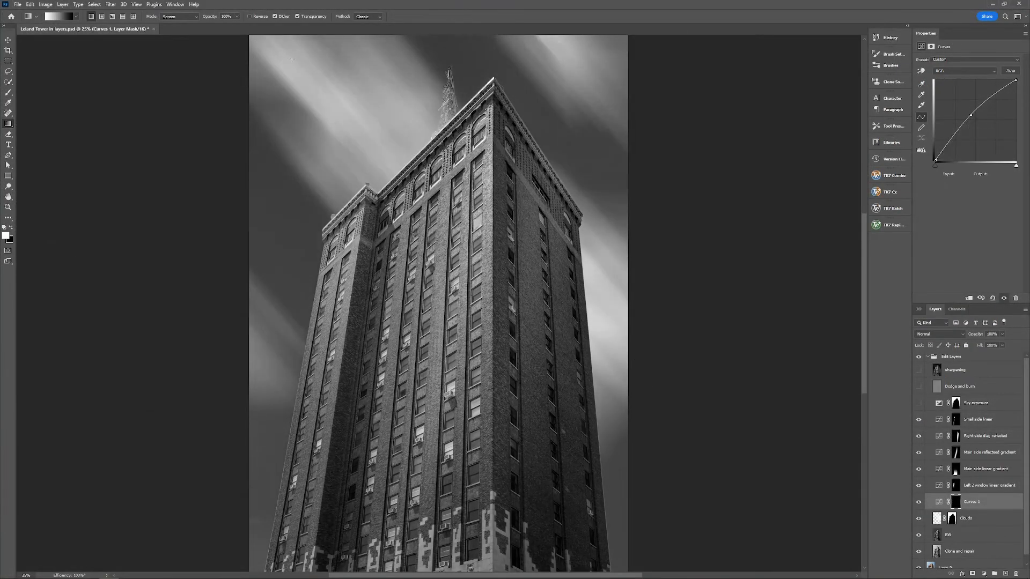
- Draw a linear gradient on the Curves mask inside the reselected main wall, and delete that new Curves layer
{"action": "left_click", "coordinate": [94, 5]}
{"action": "left_click", "coordinate": [104, 30]}
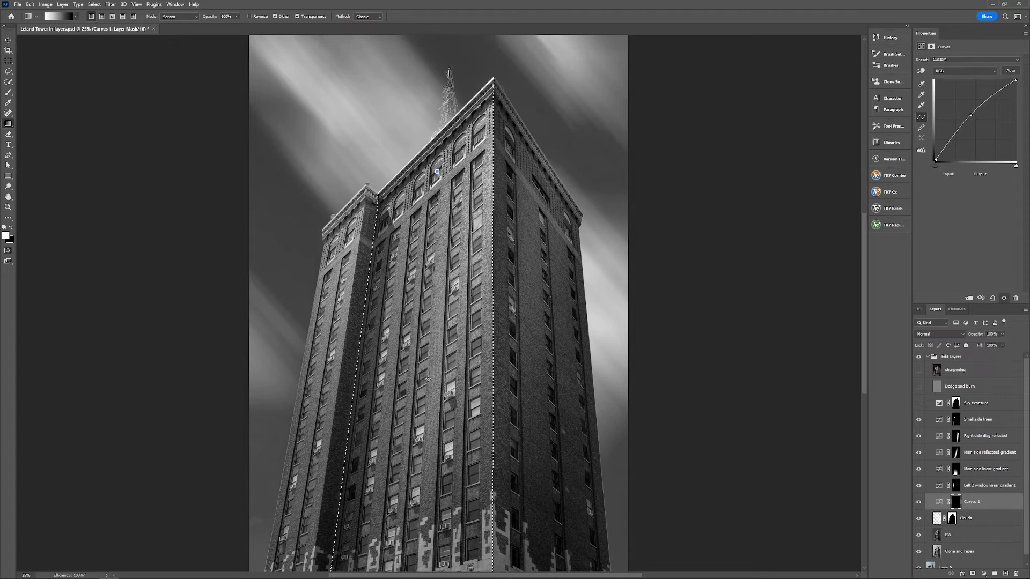
{"action": "left_click_drag", "start_coordinate": [429, 379], "coordinate": [494, 369]}
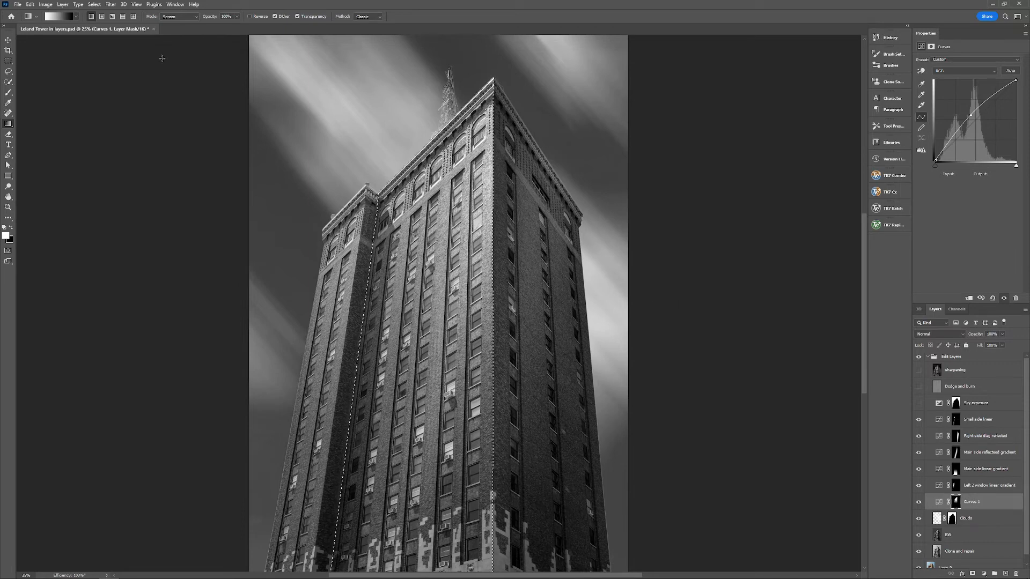
{"action": "left_click_drag", "start_coordinate": [971, 502], "coordinate": [1017, 574]}
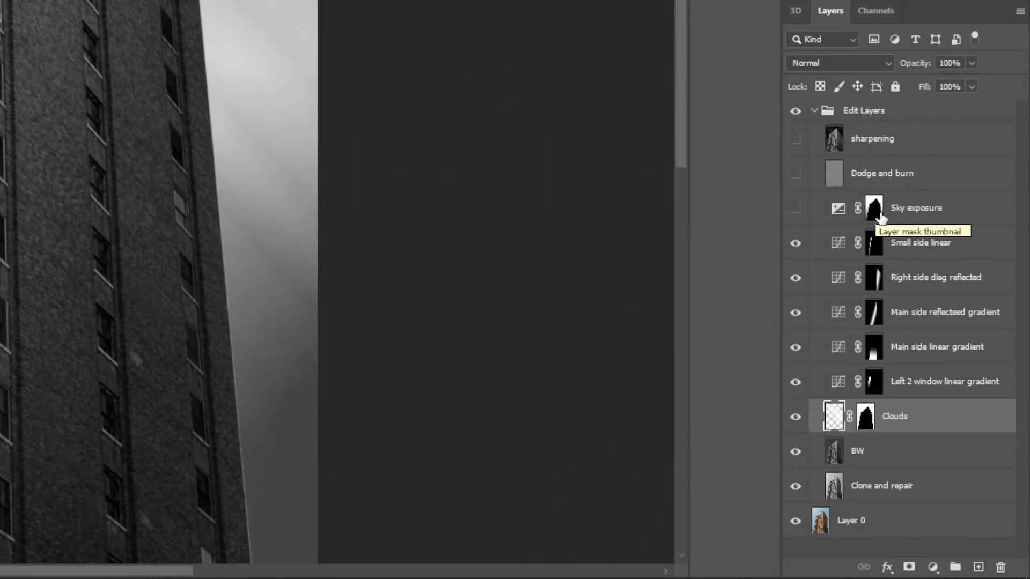
- Make the Small side linear layer active and load the saved Sky channel as a new selection
{"action": "left_click", "coordinate": [880, 230]}
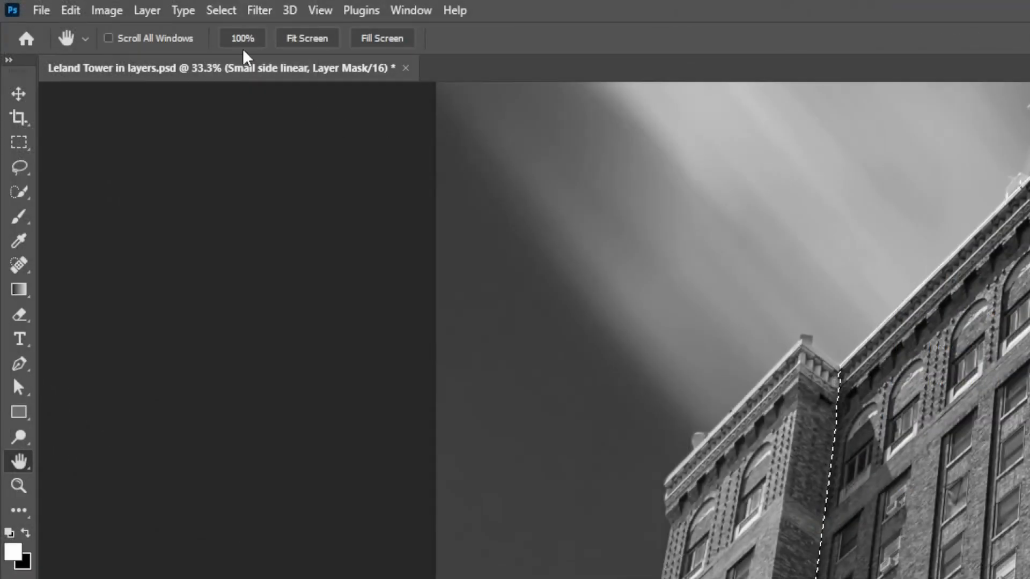
{"action": "left_click", "coordinate": [217, 10]}
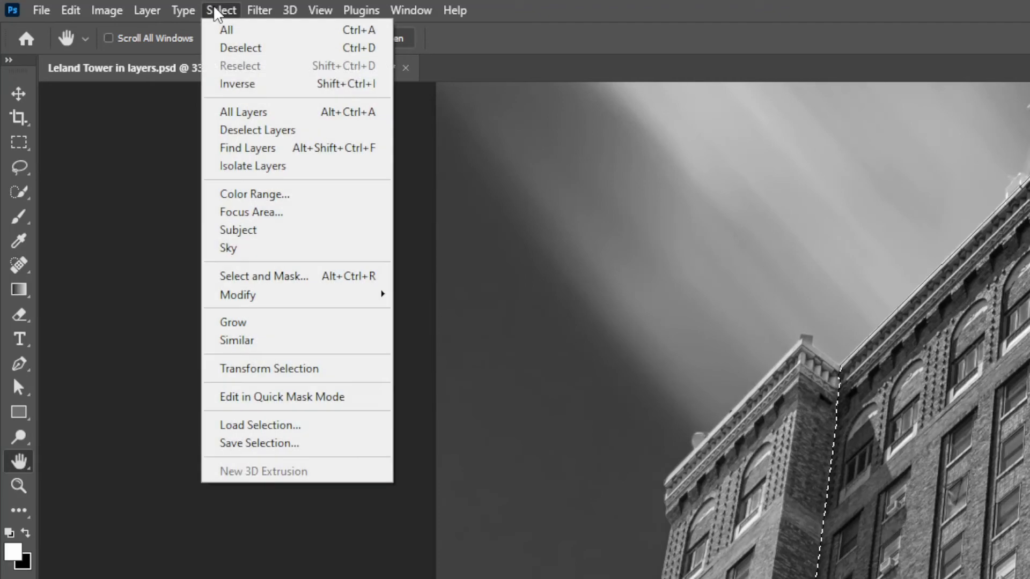
{"action": "left_click", "coordinate": [296, 426]}
{"action": "left_click", "coordinate": [387, 232]}
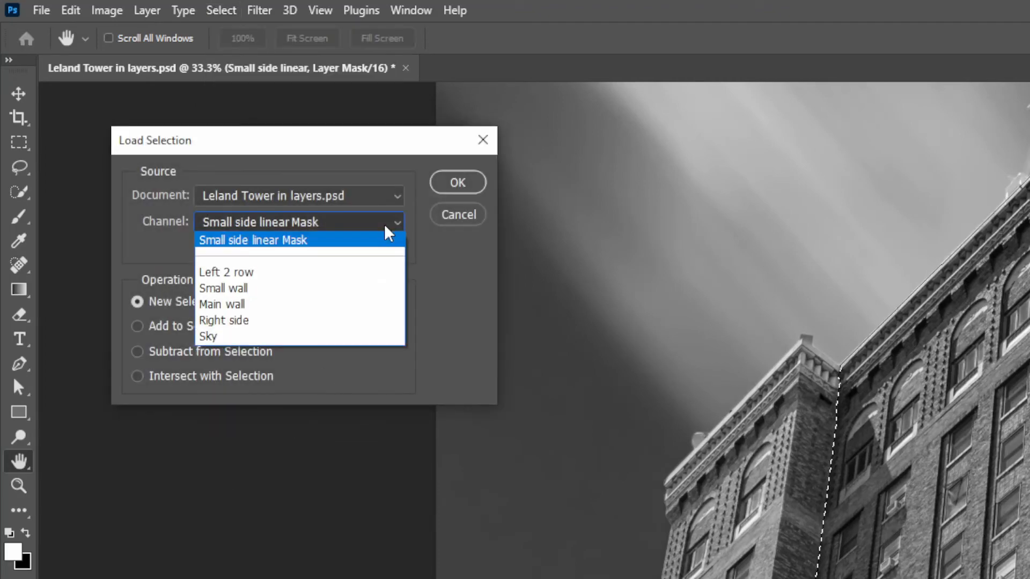
{"action": "left_click", "coordinate": [254, 337]}
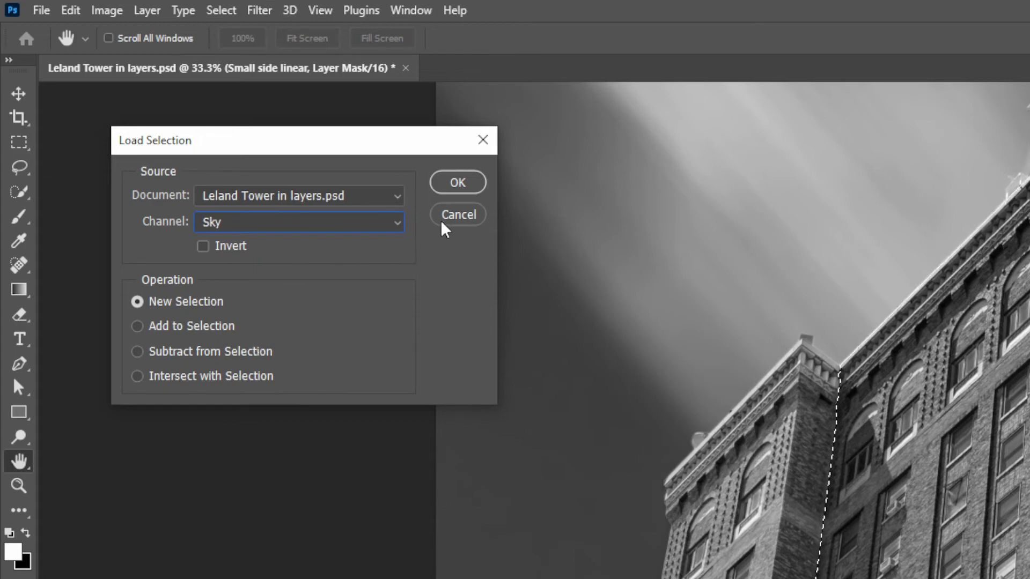
{"action": "left_click", "coordinate": [458, 183]}
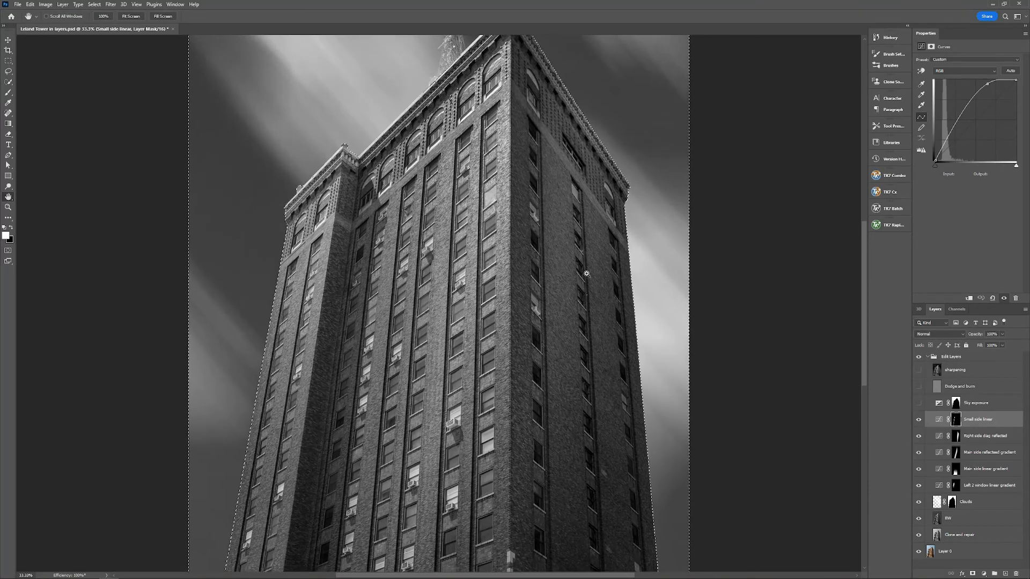
- Try darkening the selected sky with a new Exposure adjustment layer at about -6.3, and delete that layer
{"action": "key", "text": "ctrl+minus"}
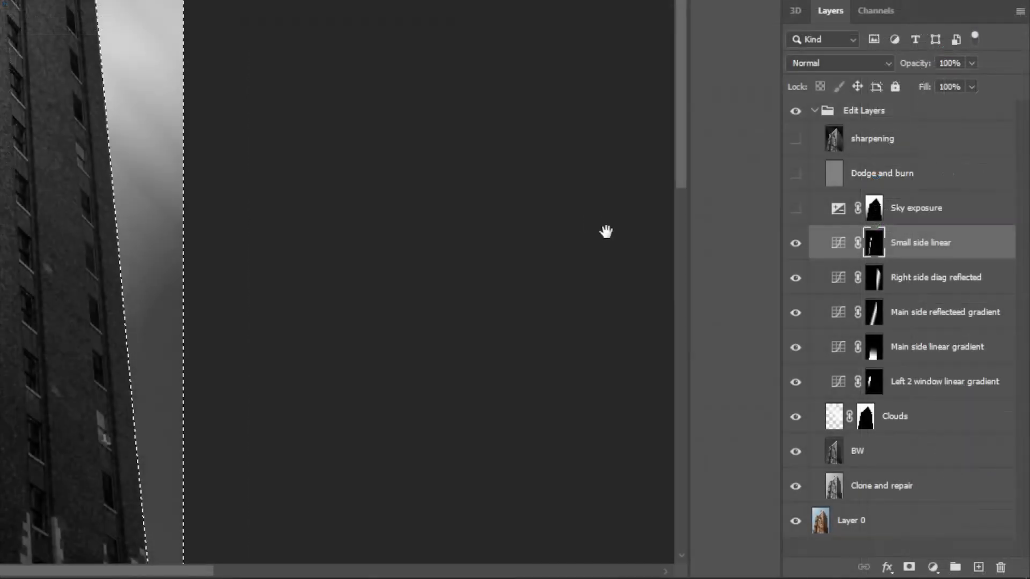
{"action": "left_click", "coordinate": [934, 567]}
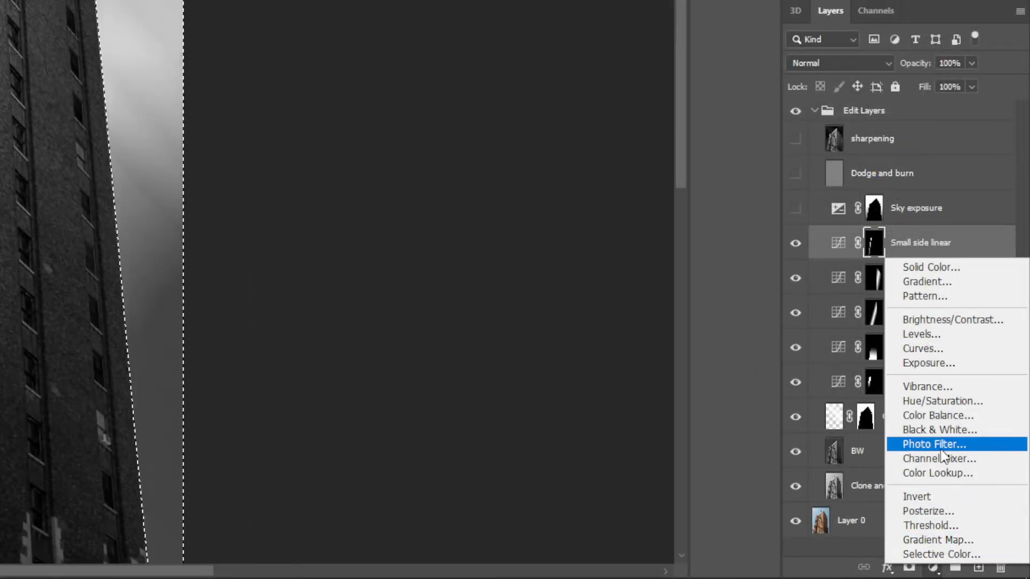
{"action": "left_click", "coordinate": [944, 364]}
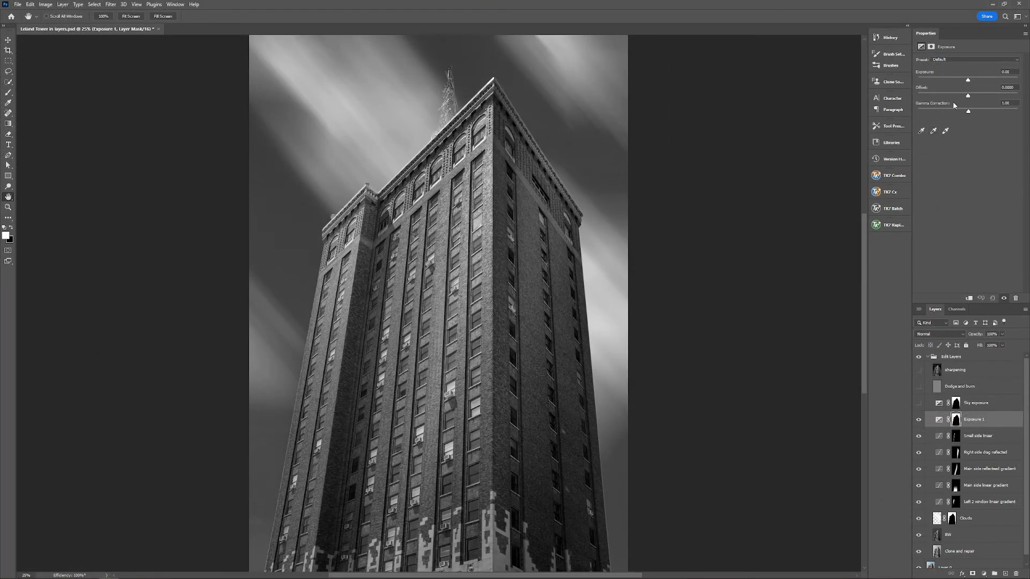
{"action": "left_click_drag", "start_coordinate": [968, 82], "coordinate": [926, 82]}
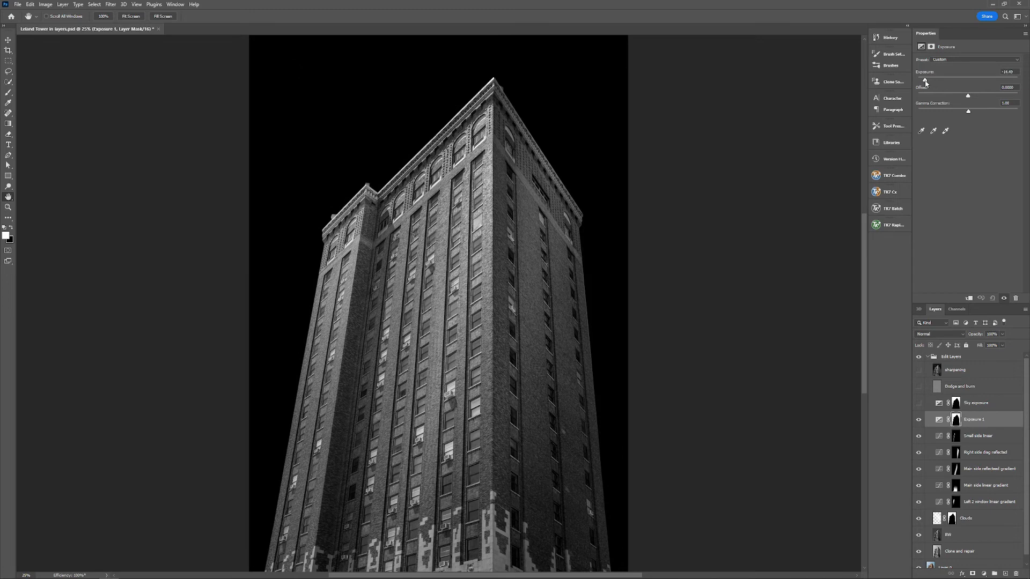
{"action": "left_click_drag", "start_coordinate": [926, 83], "coordinate": [938, 83]}
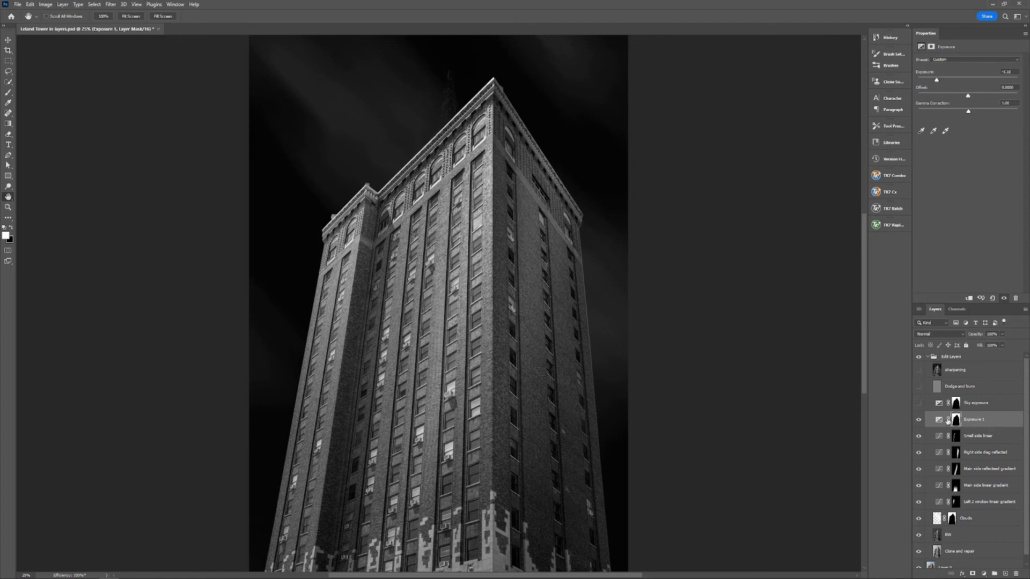
{"action": "left_click_drag", "start_coordinate": [1000, 420], "coordinate": [1014, 572]}
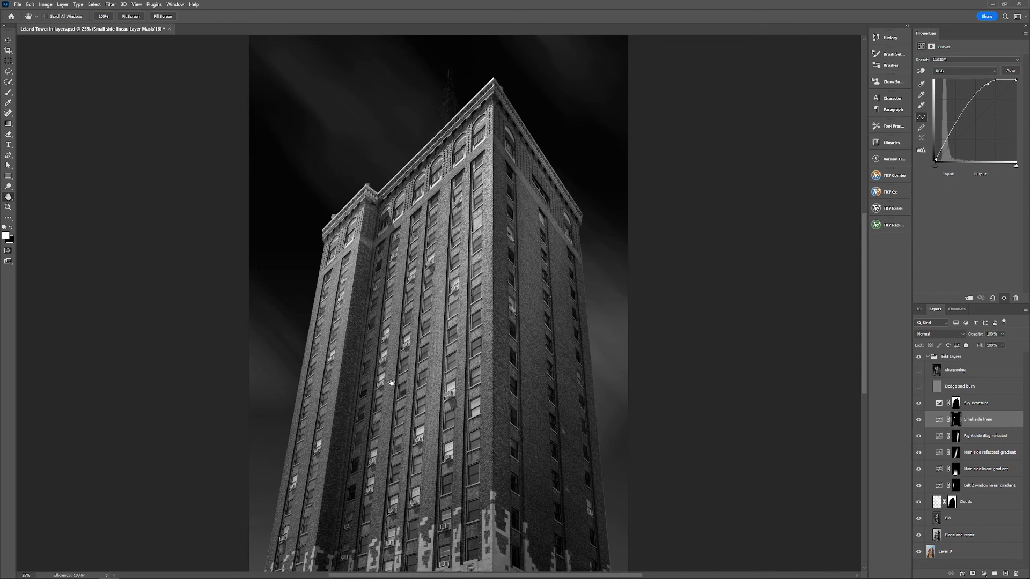
- Compare the image with and without the Dodge and burn layer, leaving the layer visible
{"action": "left_click", "coordinate": [920, 388]}
{"action": "left_click", "coordinate": [920, 388]}
{"action": "left_click", "coordinate": [919, 388]}
{"action": "left_click", "coordinate": [919, 389]}
{"action": "left_click", "coordinate": [920, 389]}
{"action": "left_click", "coordinate": [921, 389]}
{"action": "left_click", "coordinate": [921, 388]}
{"action": "left_click", "coordinate": [920, 389]}
{"action": "left_click", "coordinate": [920, 389]}
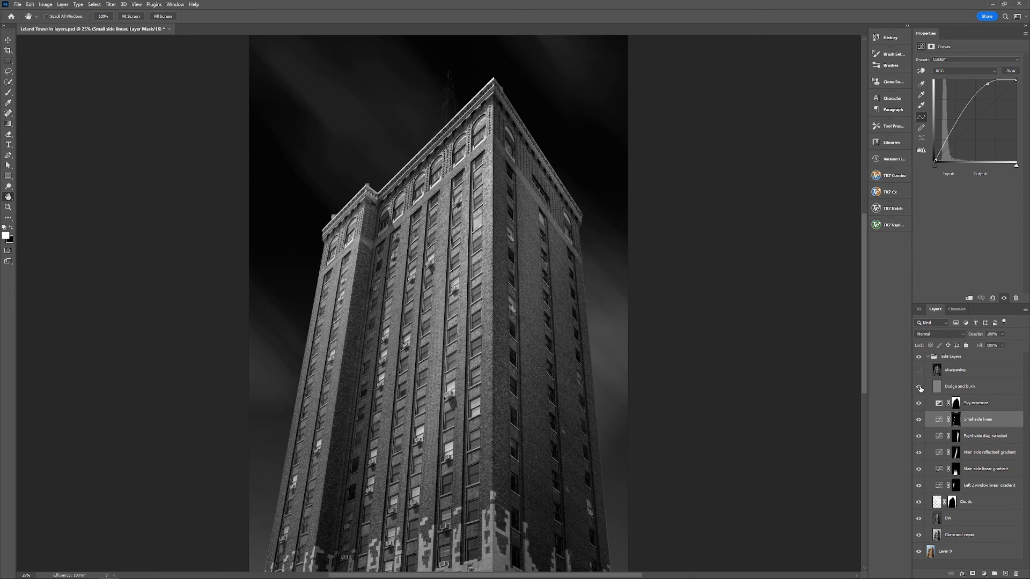